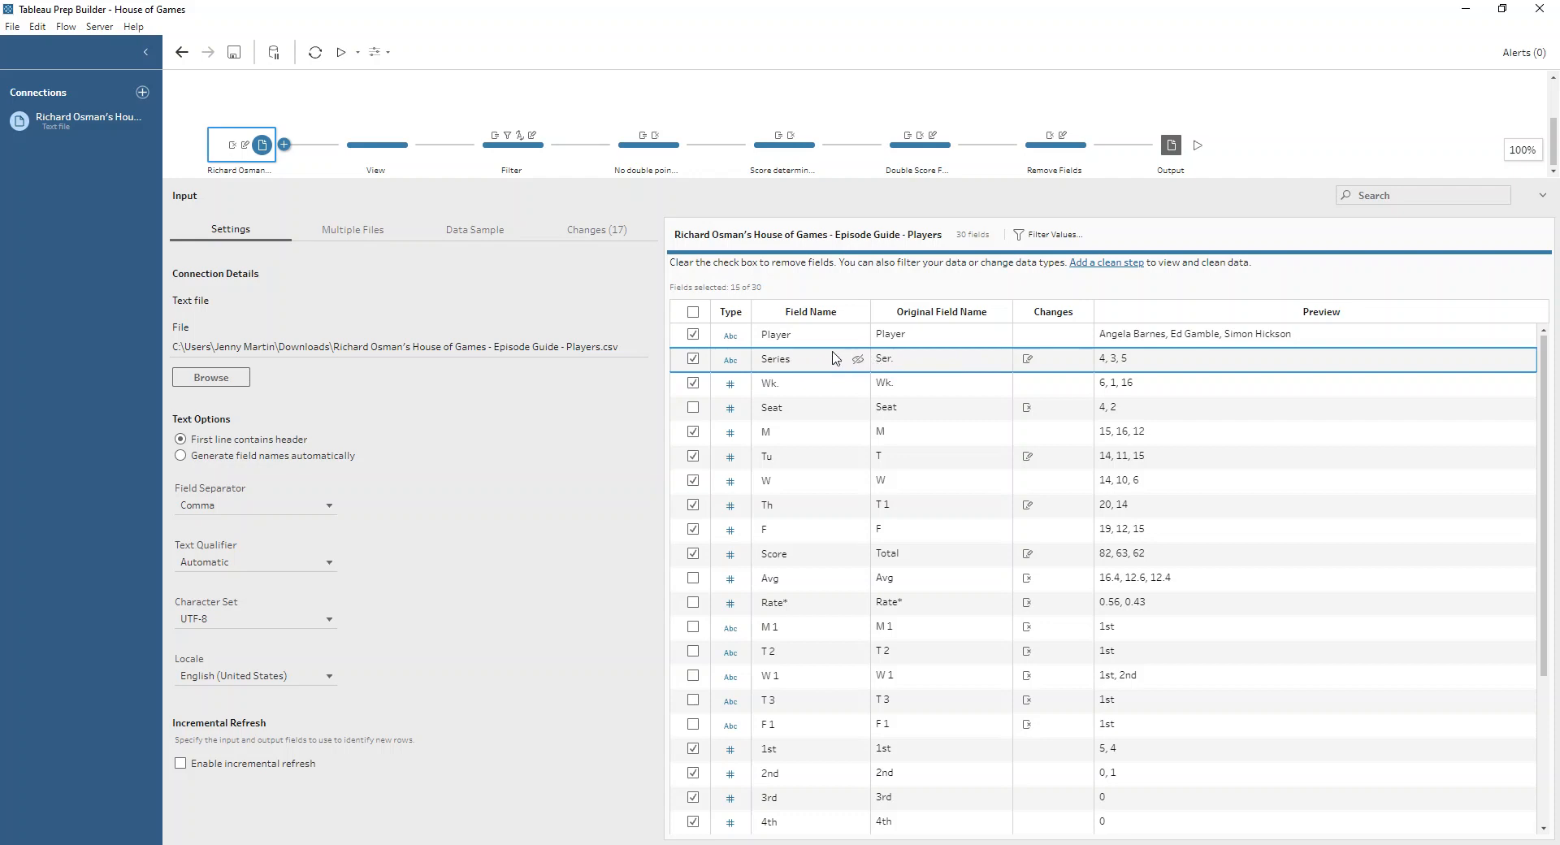
- Review the field selection and renames in the input, and open the View step to examine its data
{"action": "mouse_move", "coordinate": [1029, 370]}
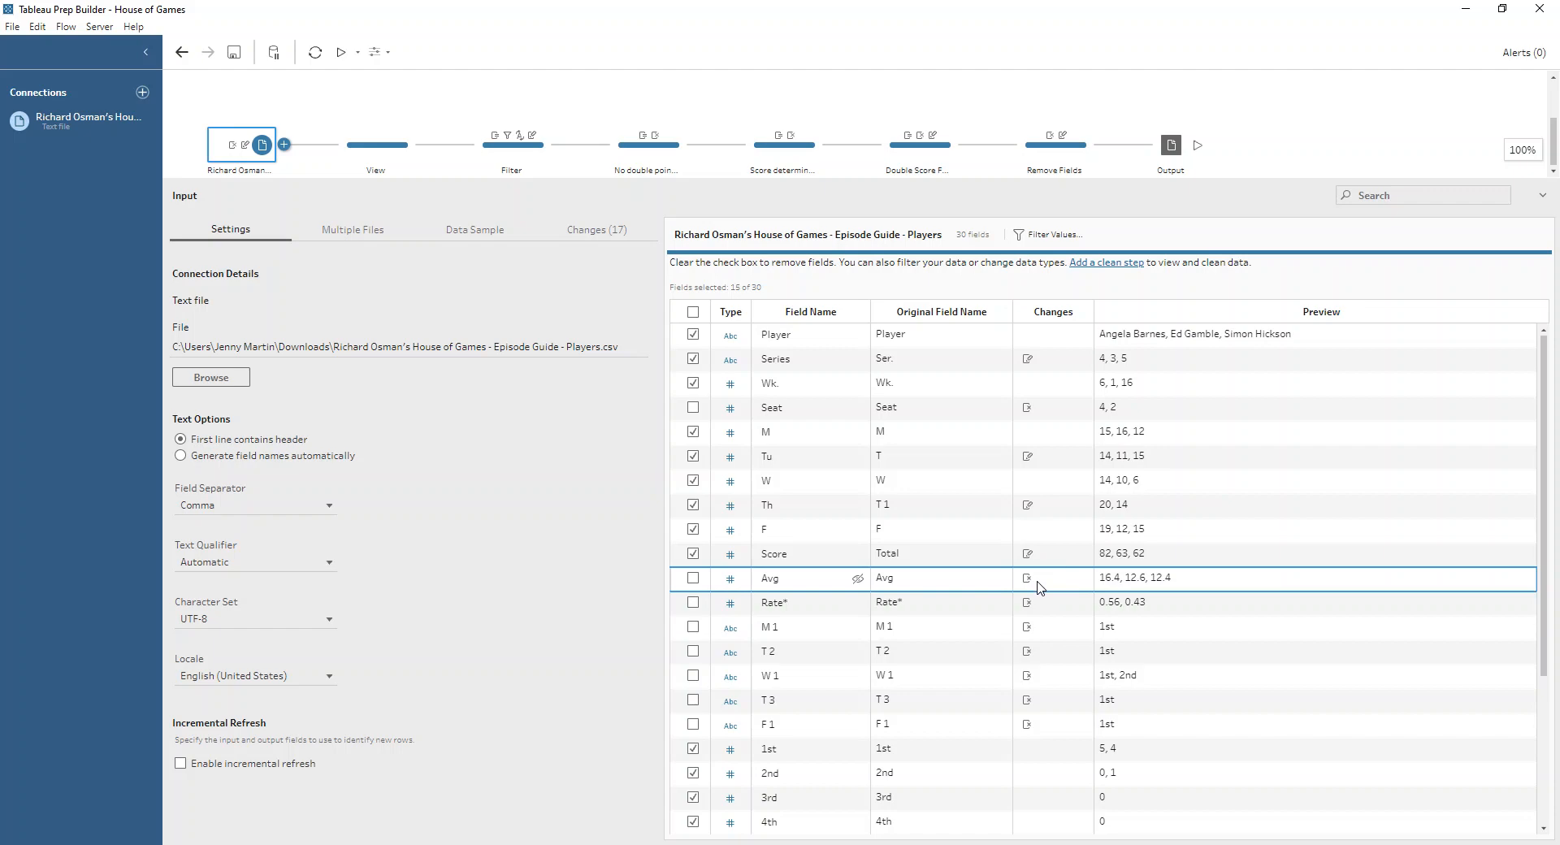
{"action": "left_click", "coordinate": [370, 150]}
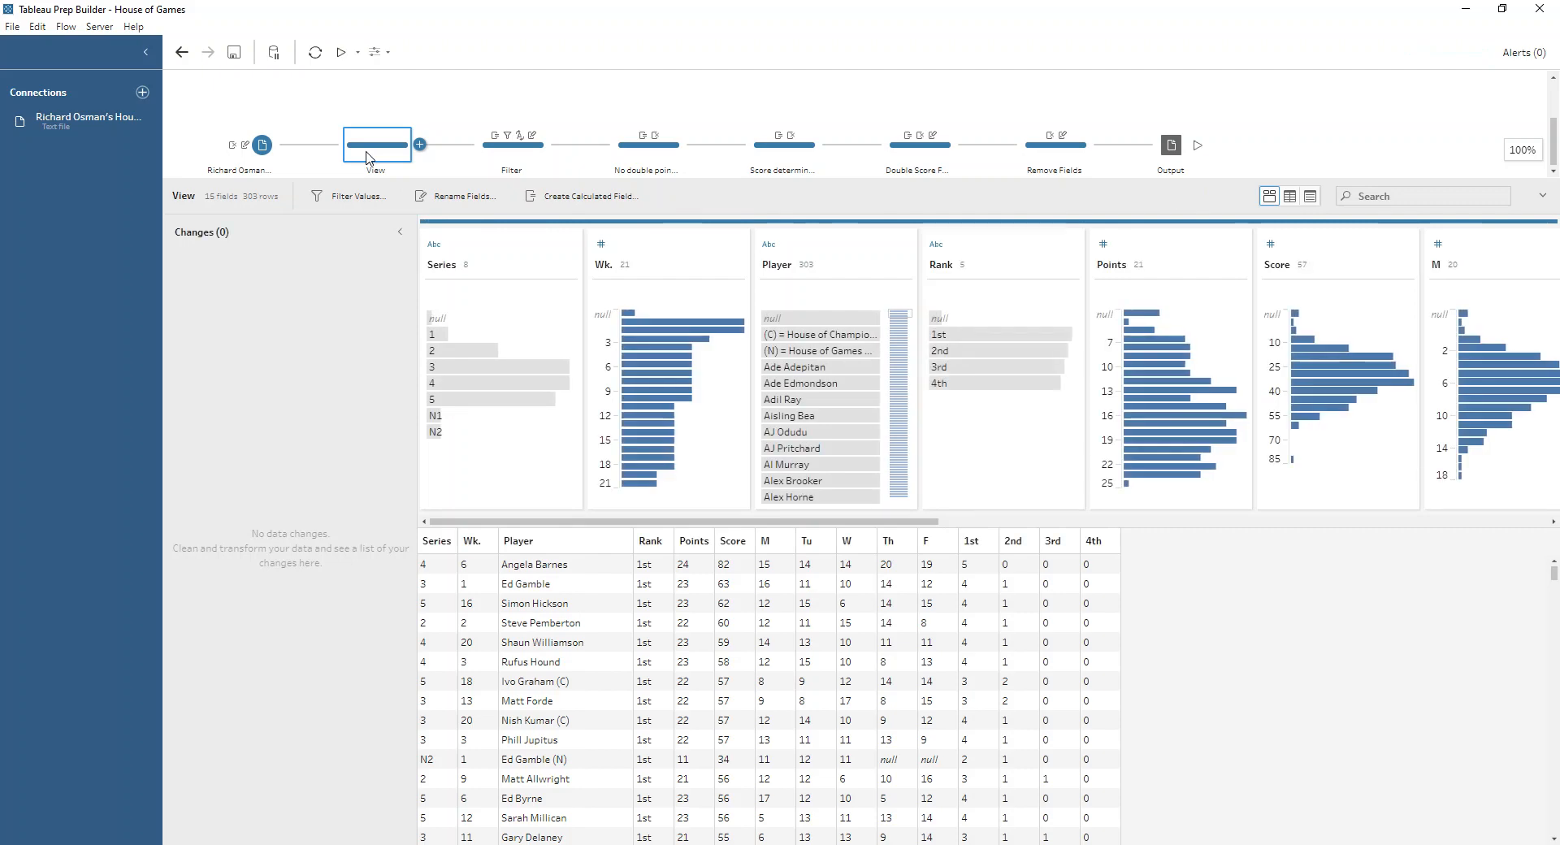
- In the Filter step, view the data as of the Week rename and examine the rows where Series is null or N1
{"action": "left_click", "coordinate": [501, 150]}
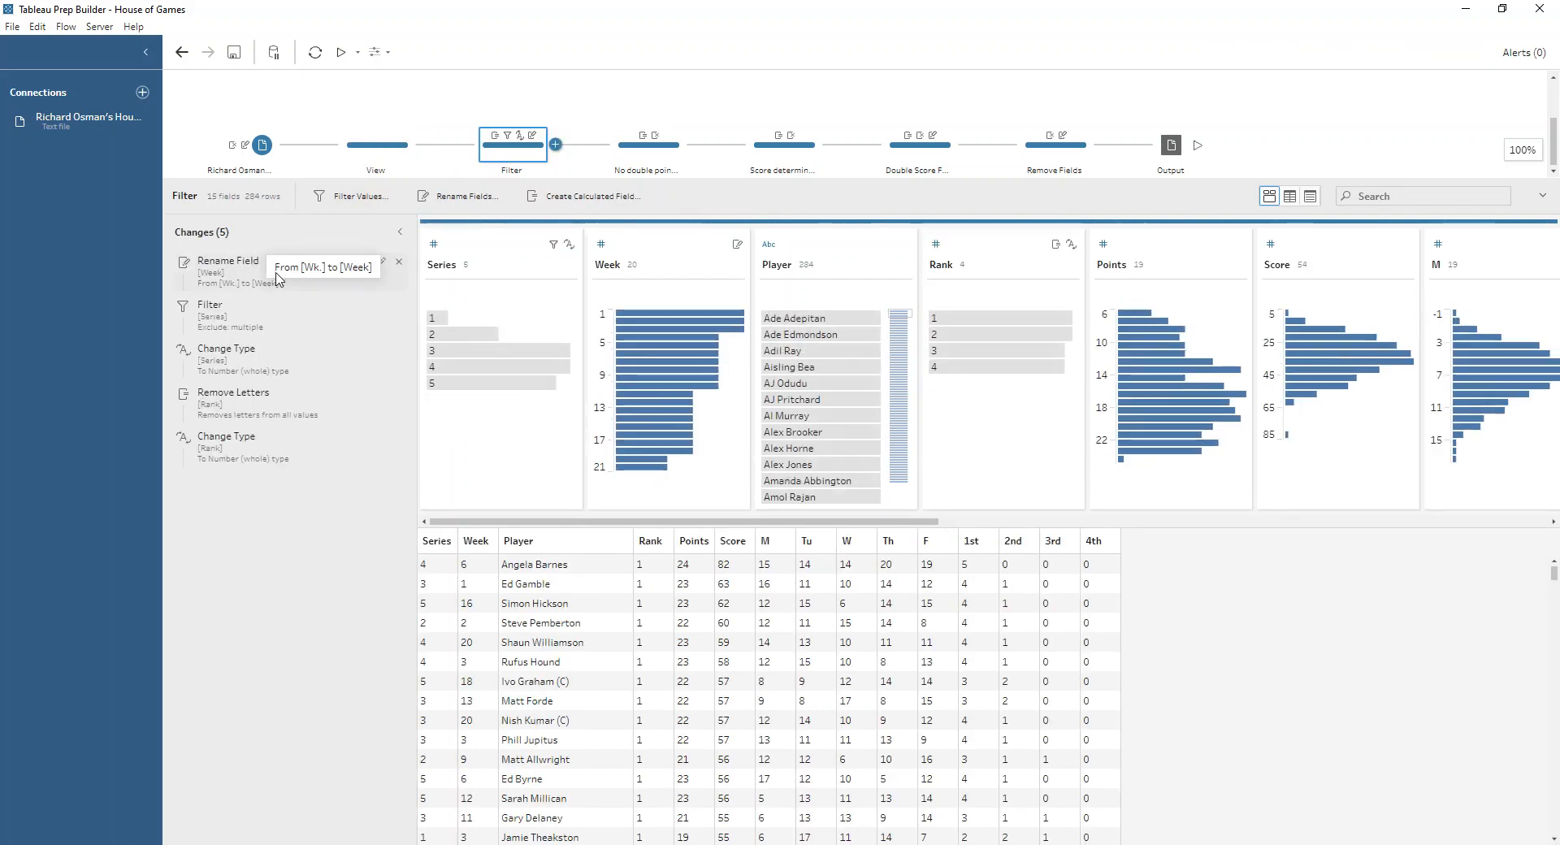
{"action": "left_click", "coordinate": [245, 281]}
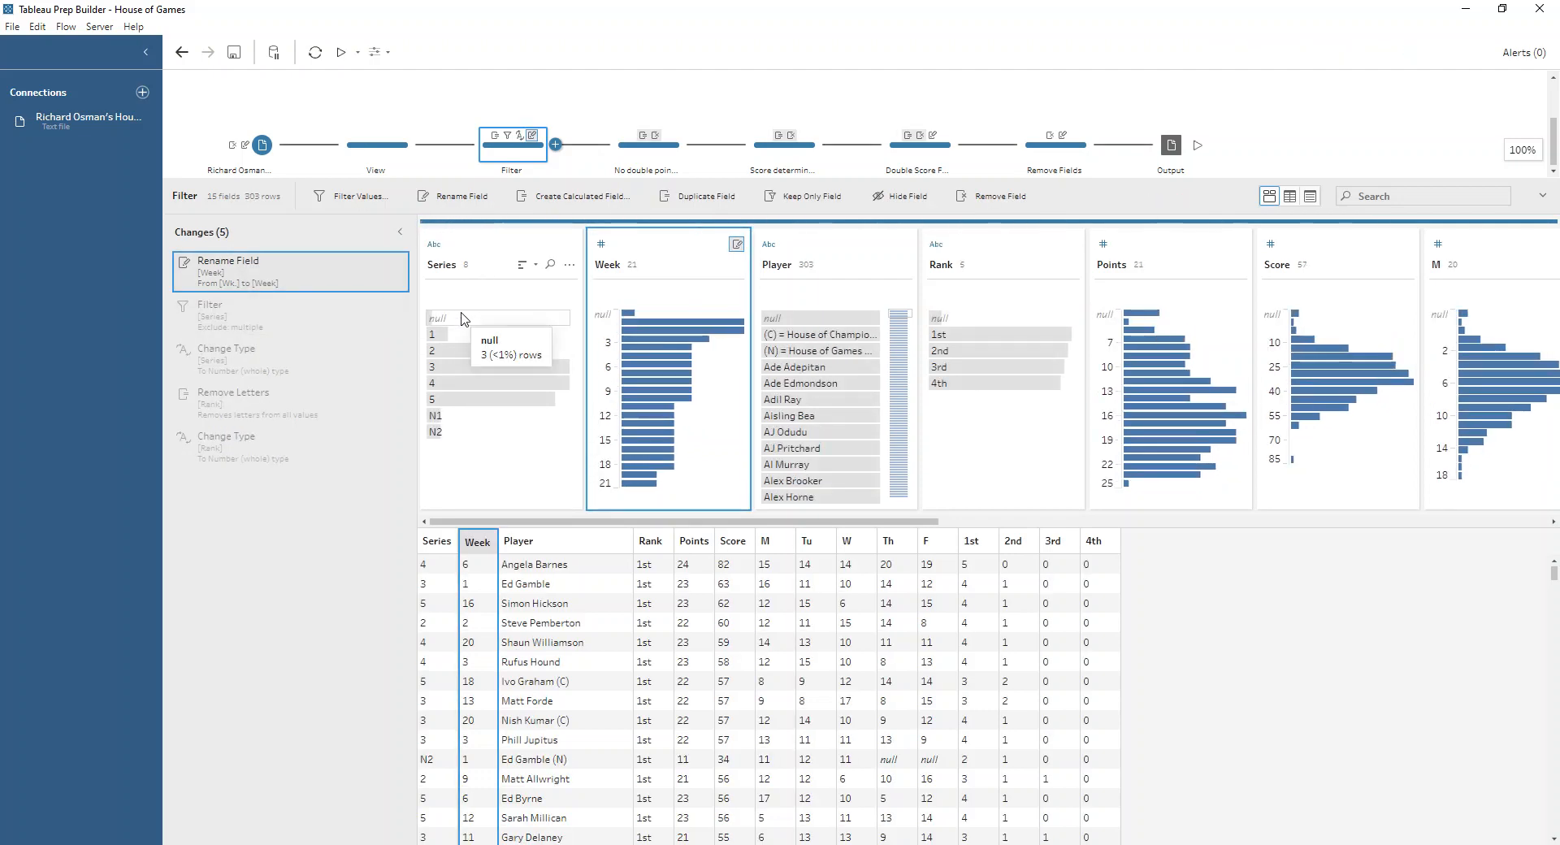
{"action": "left_click", "coordinate": [461, 318]}
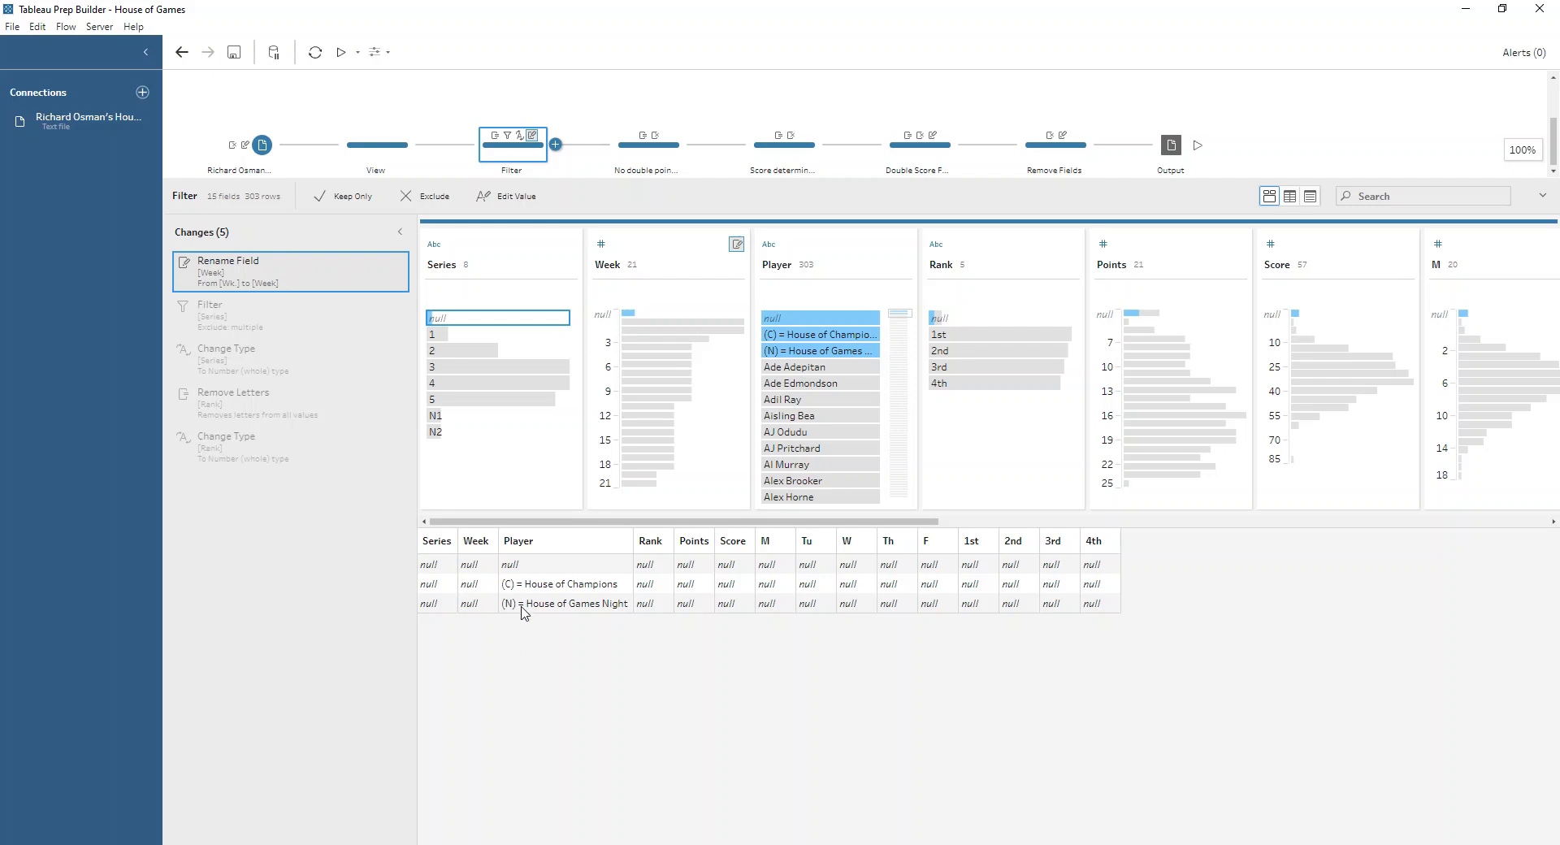
{"action": "left_click", "coordinate": [493, 421]}
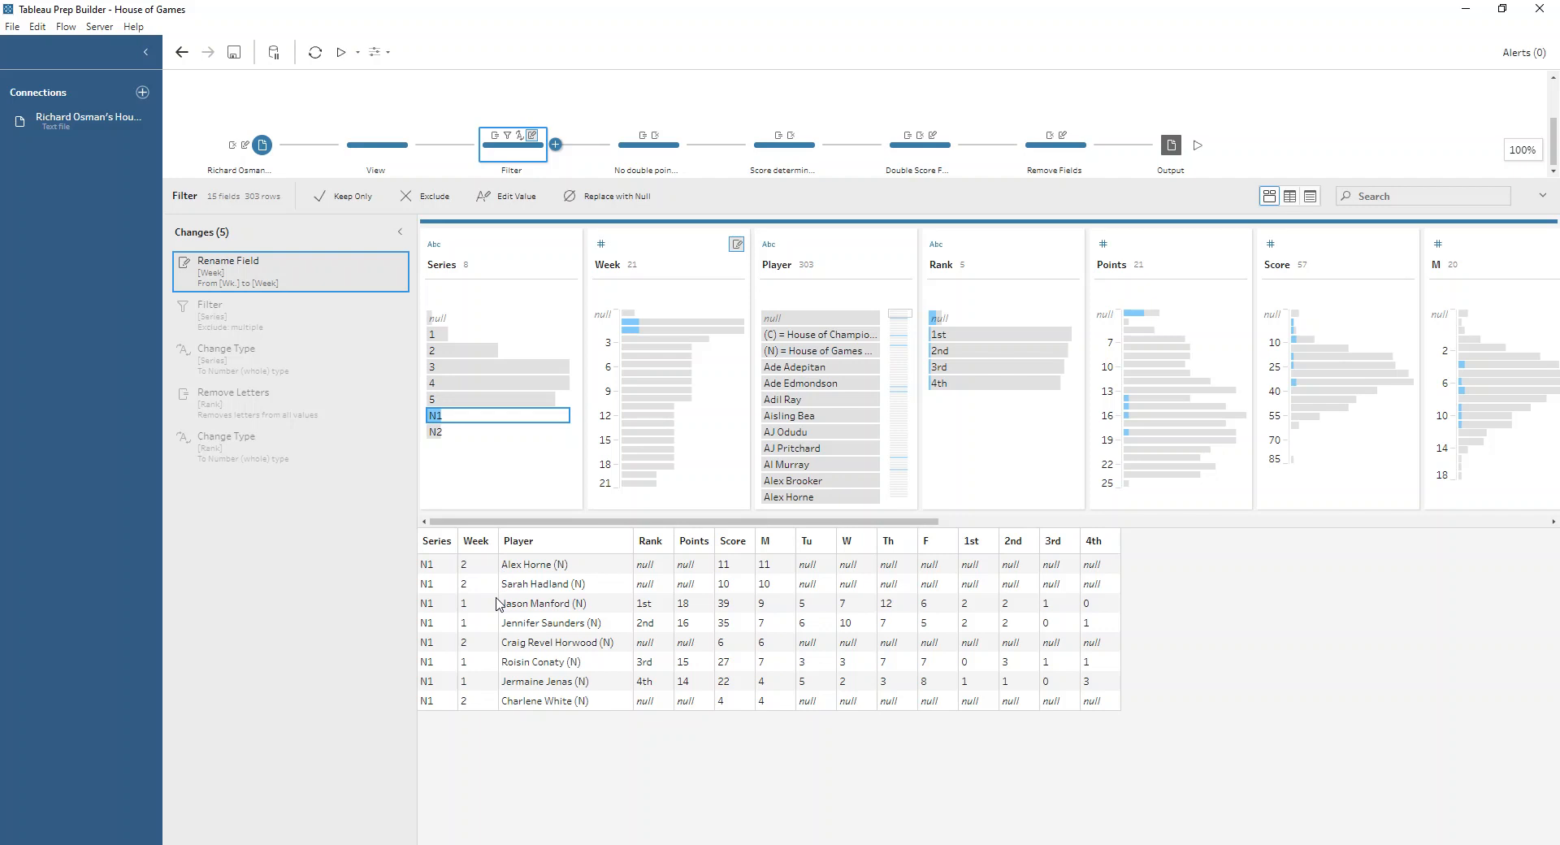
{"action": "left_click", "coordinate": [435, 416]}
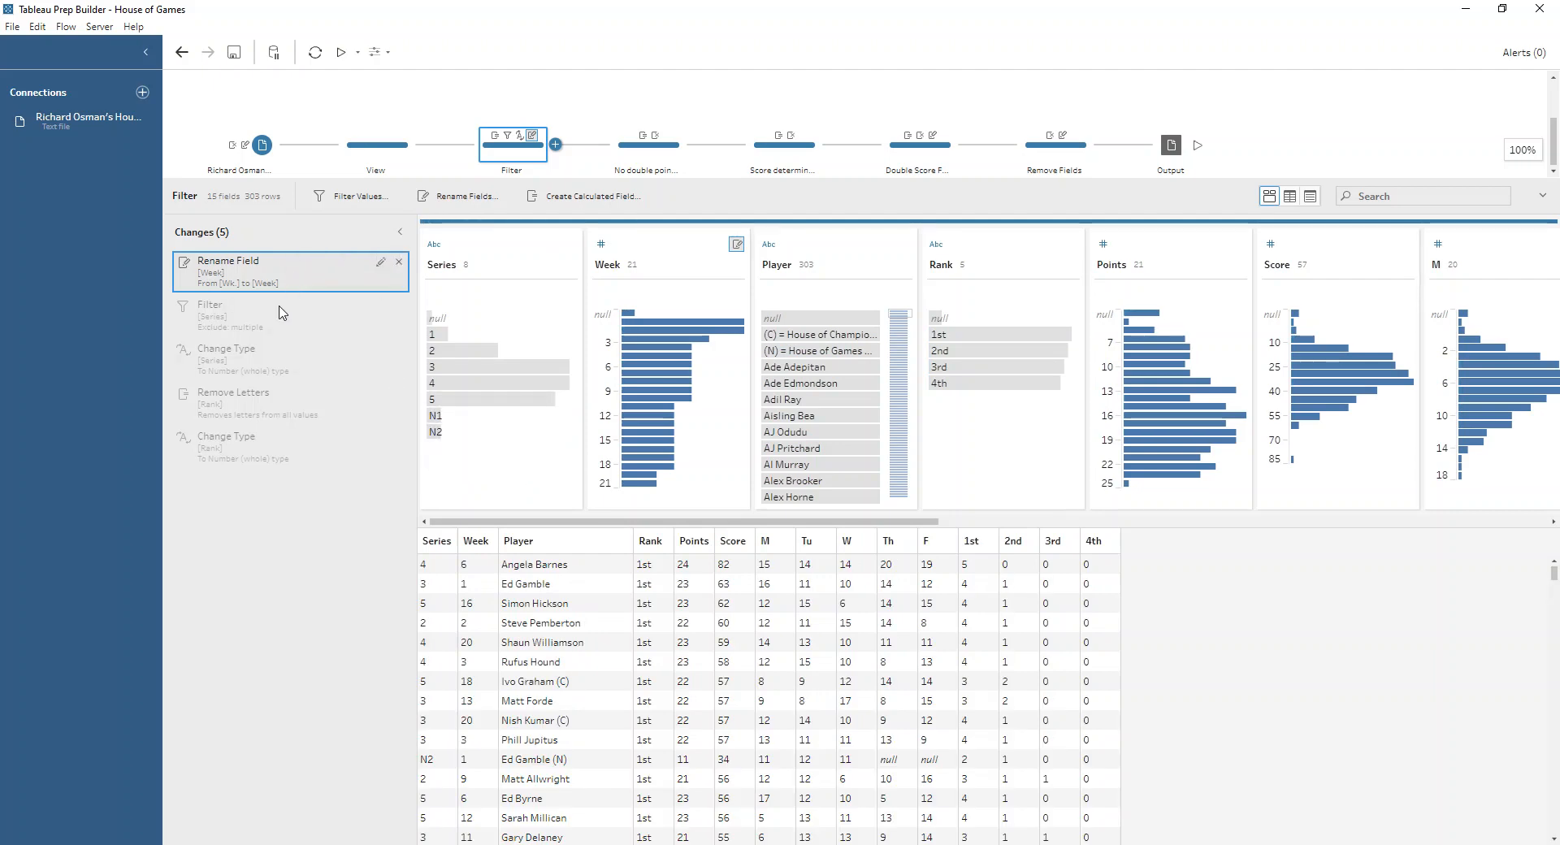
- Review the Filter step's Series exclusion with the field's filter options, and its conversion of Series to a whole number
{"action": "left_click", "coordinate": [389, 331]}
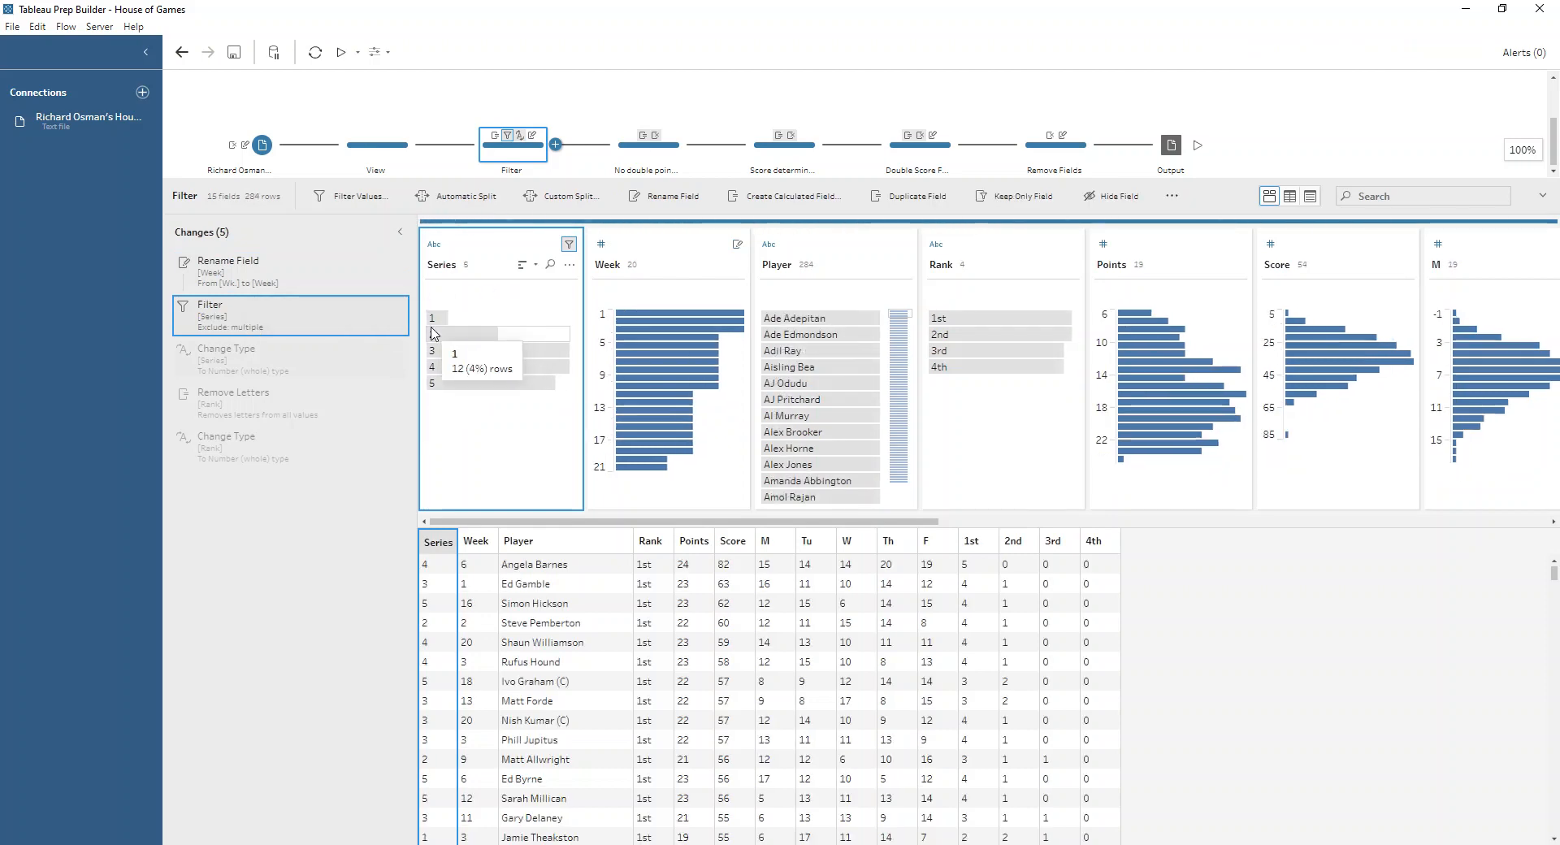
{"action": "left_click", "coordinate": [570, 264]}
{"action": "mouse_move", "coordinate": [605, 288]}
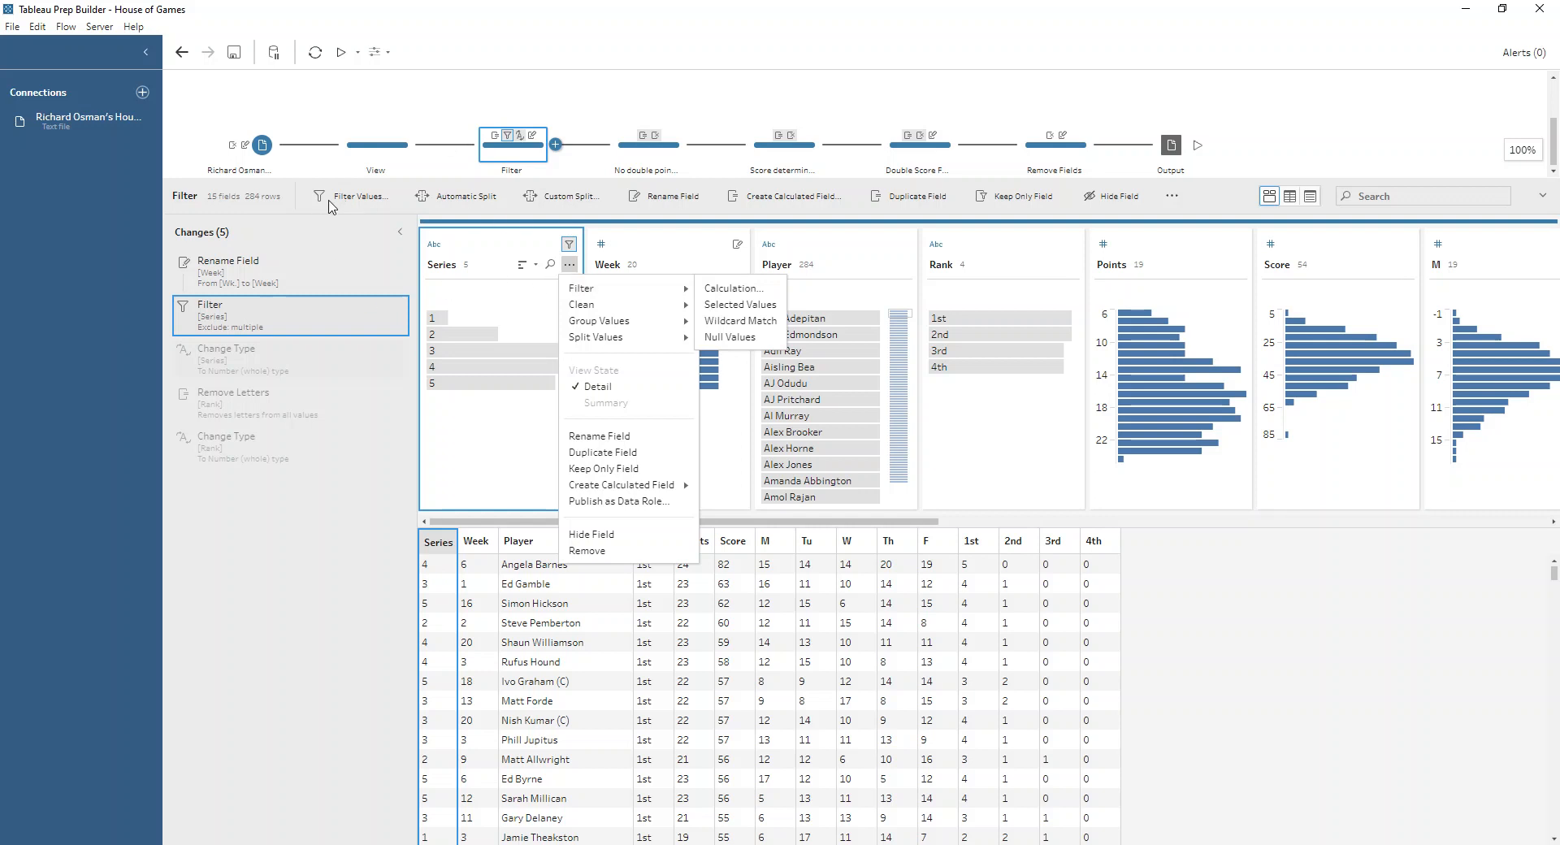
{"action": "left_click", "coordinate": [470, 445]}
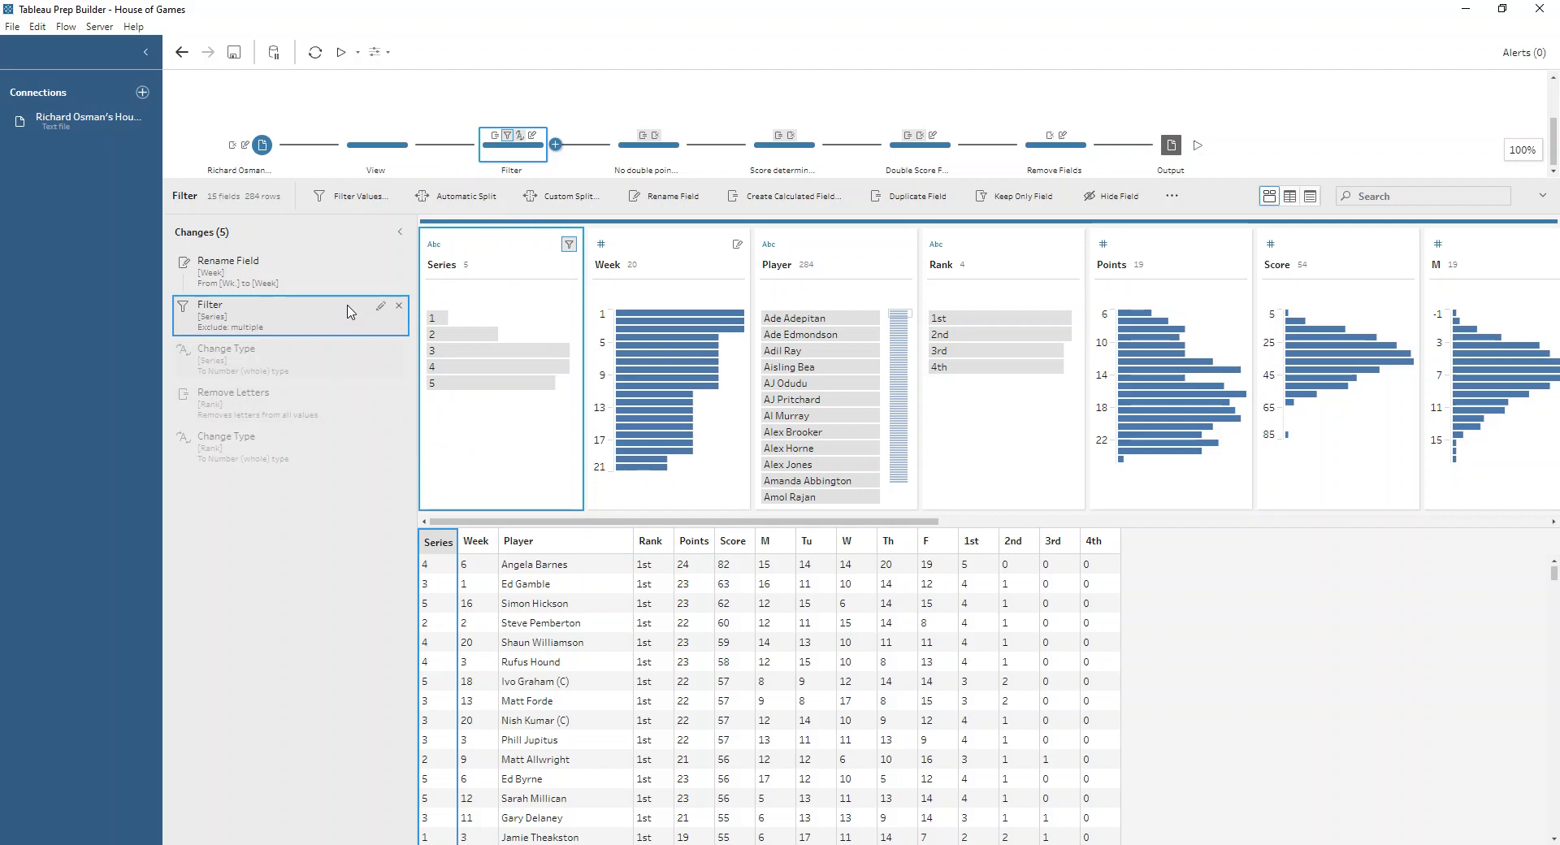
{"action": "left_click", "coordinate": [316, 358]}
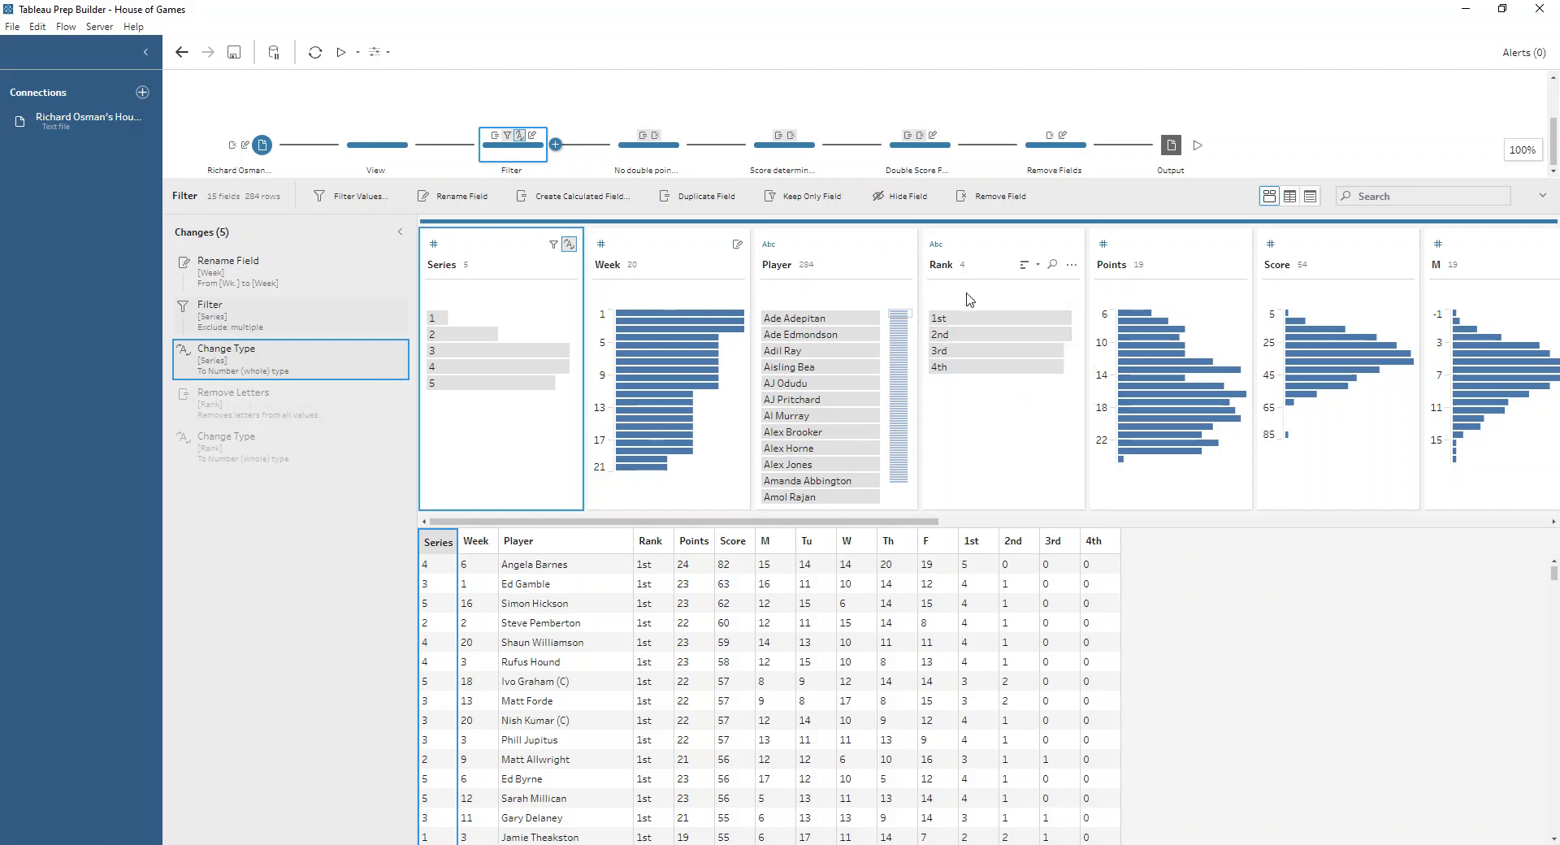
- In the No double points Friday step, examine the Points without double points Friday calculation and the settings of the rank based on it
{"action": "left_click", "coordinate": [620, 170]}
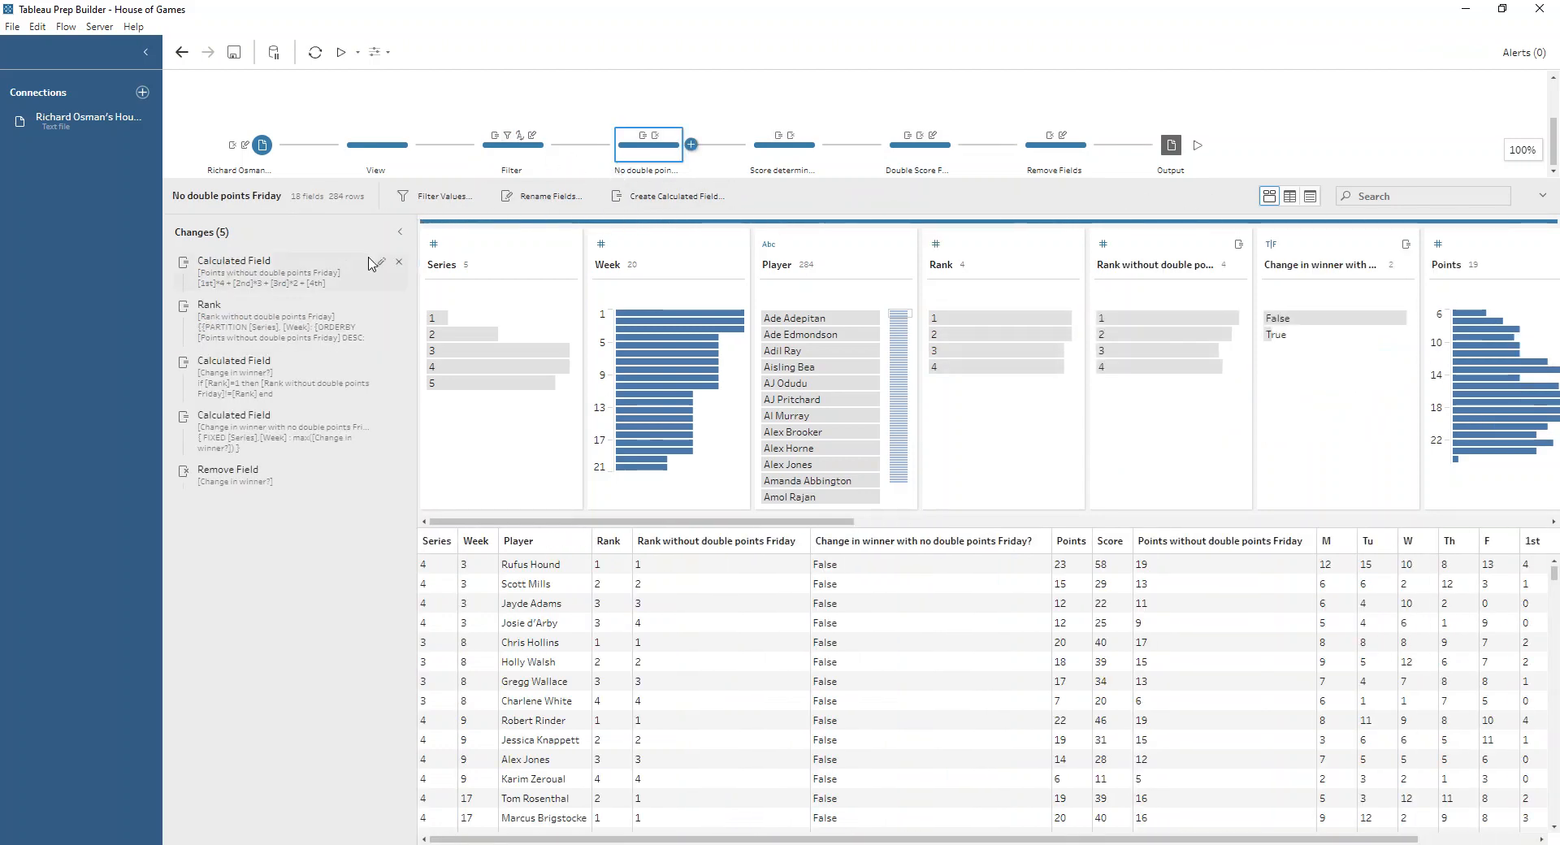
{"action": "left_click", "coordinate": [380, 269]}
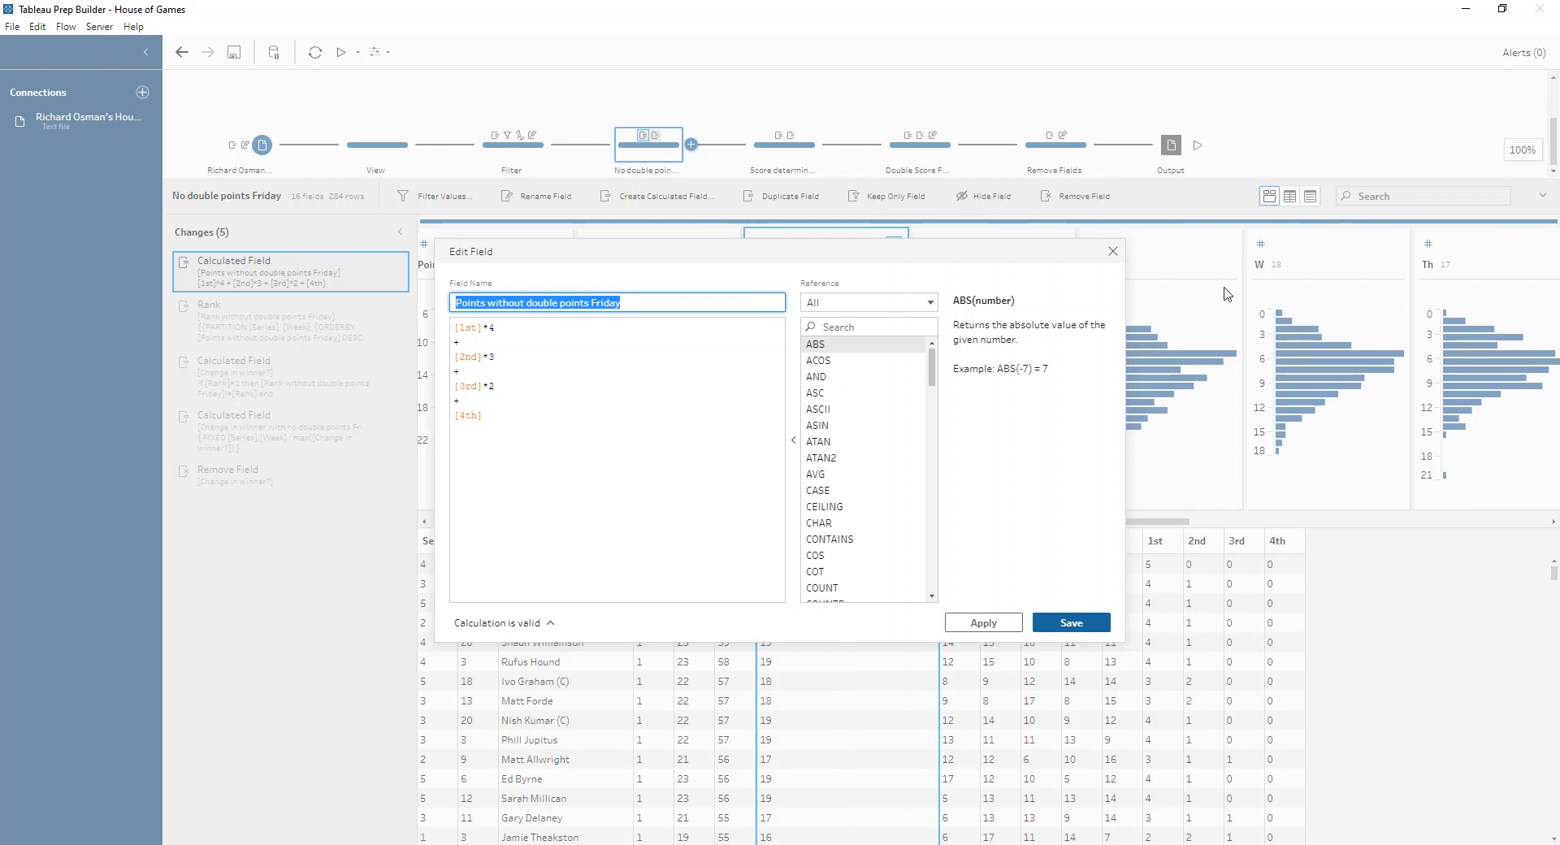
{"action": "left_click", "coordinate": [1113, 251]}
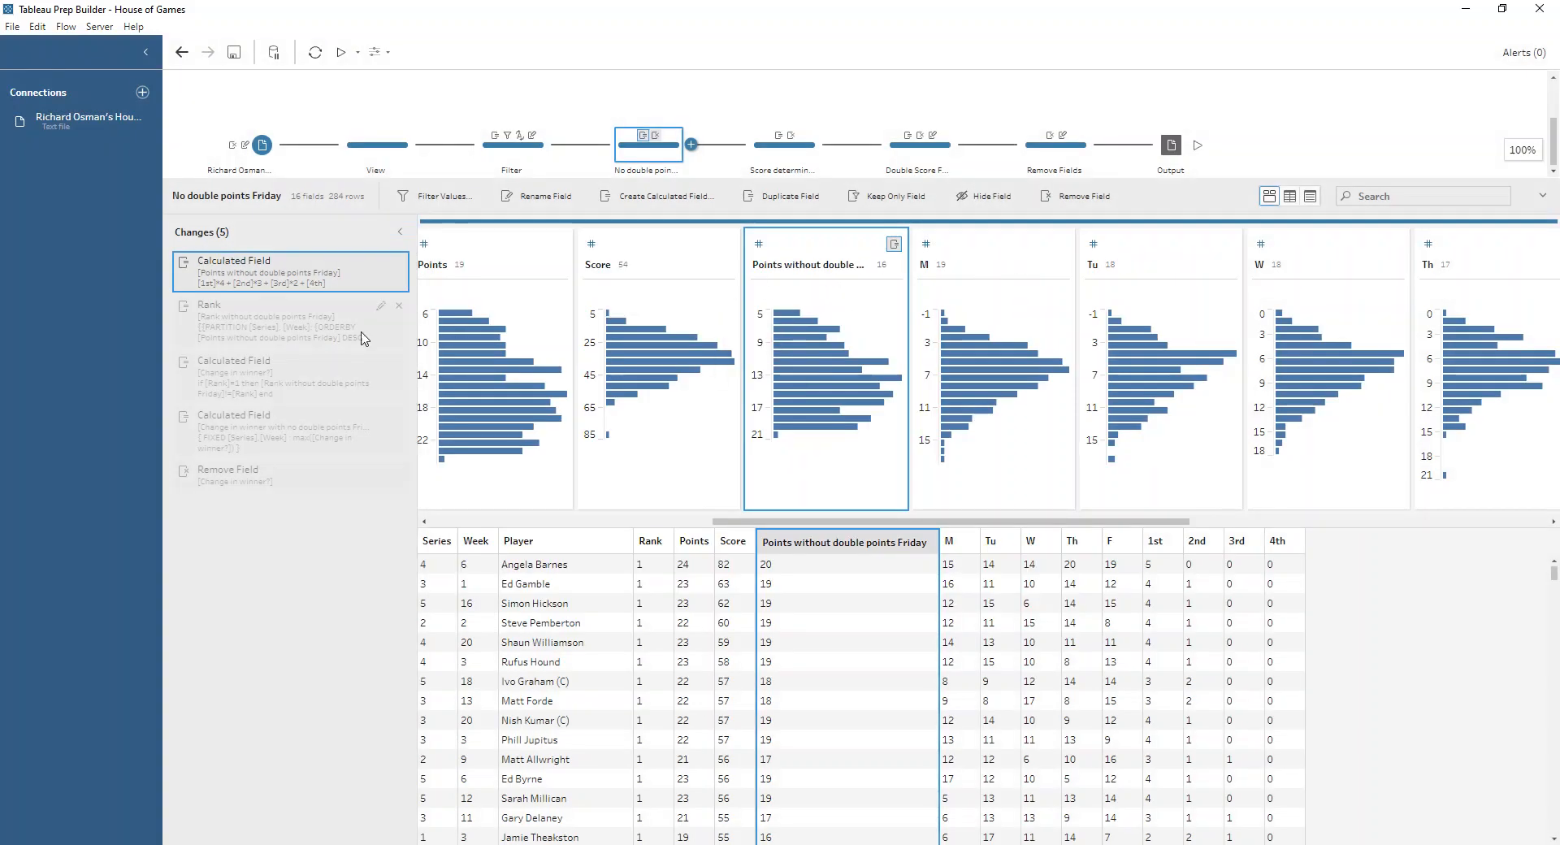
{"action": "left_click", "coordinate": [381, 307]}
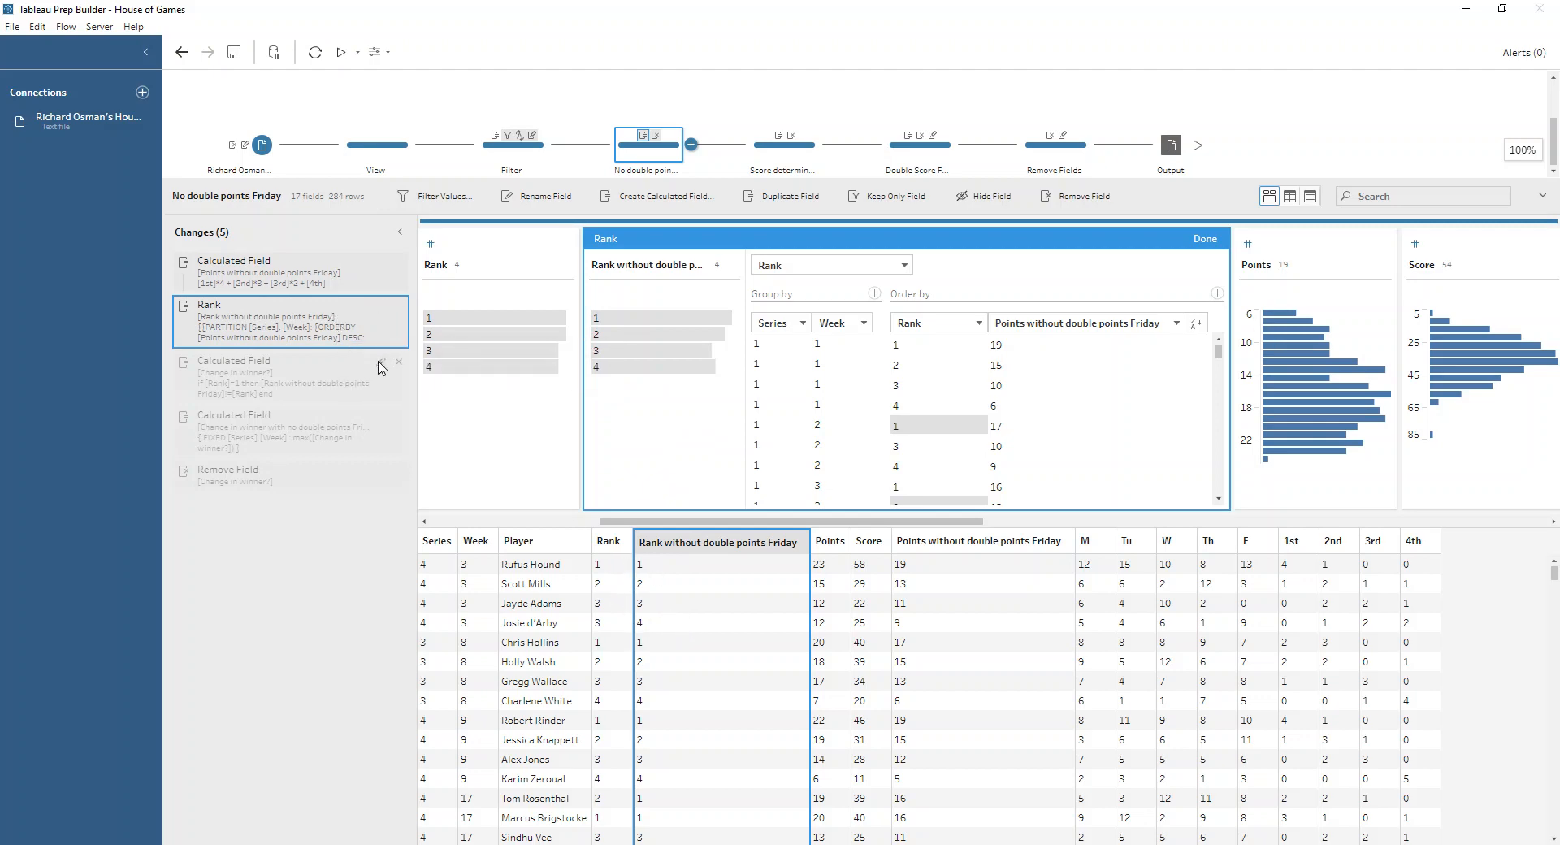
- Examine the Change in winner? calculation in the No double points Friday step and highlight its True rows
{"action": "left_click", "coordinate": [381, 364]}
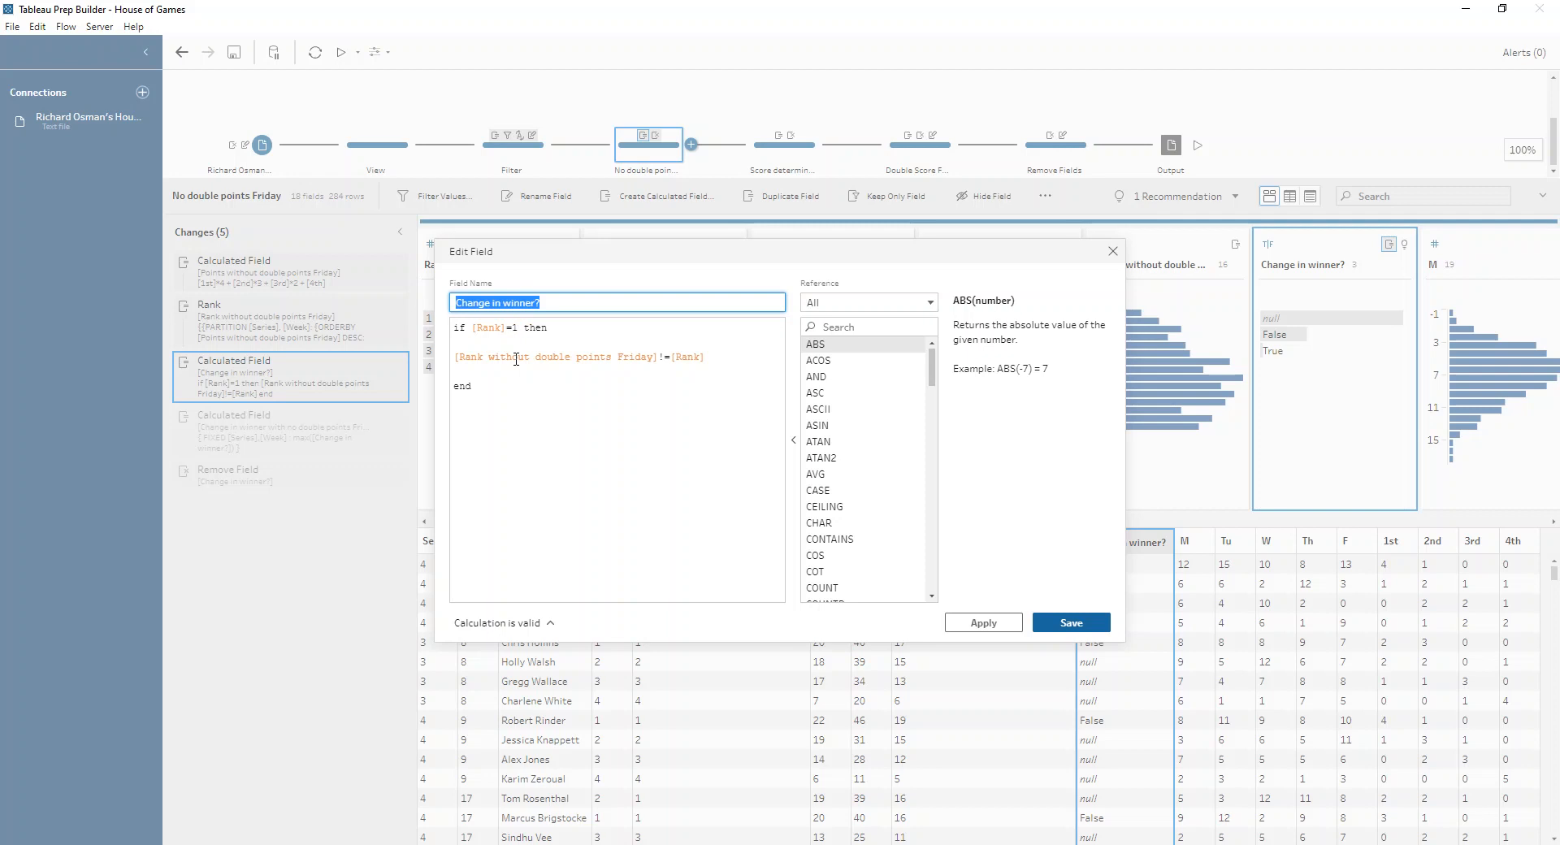
{"action": "left_click", "coordinate": [1071, 623]}
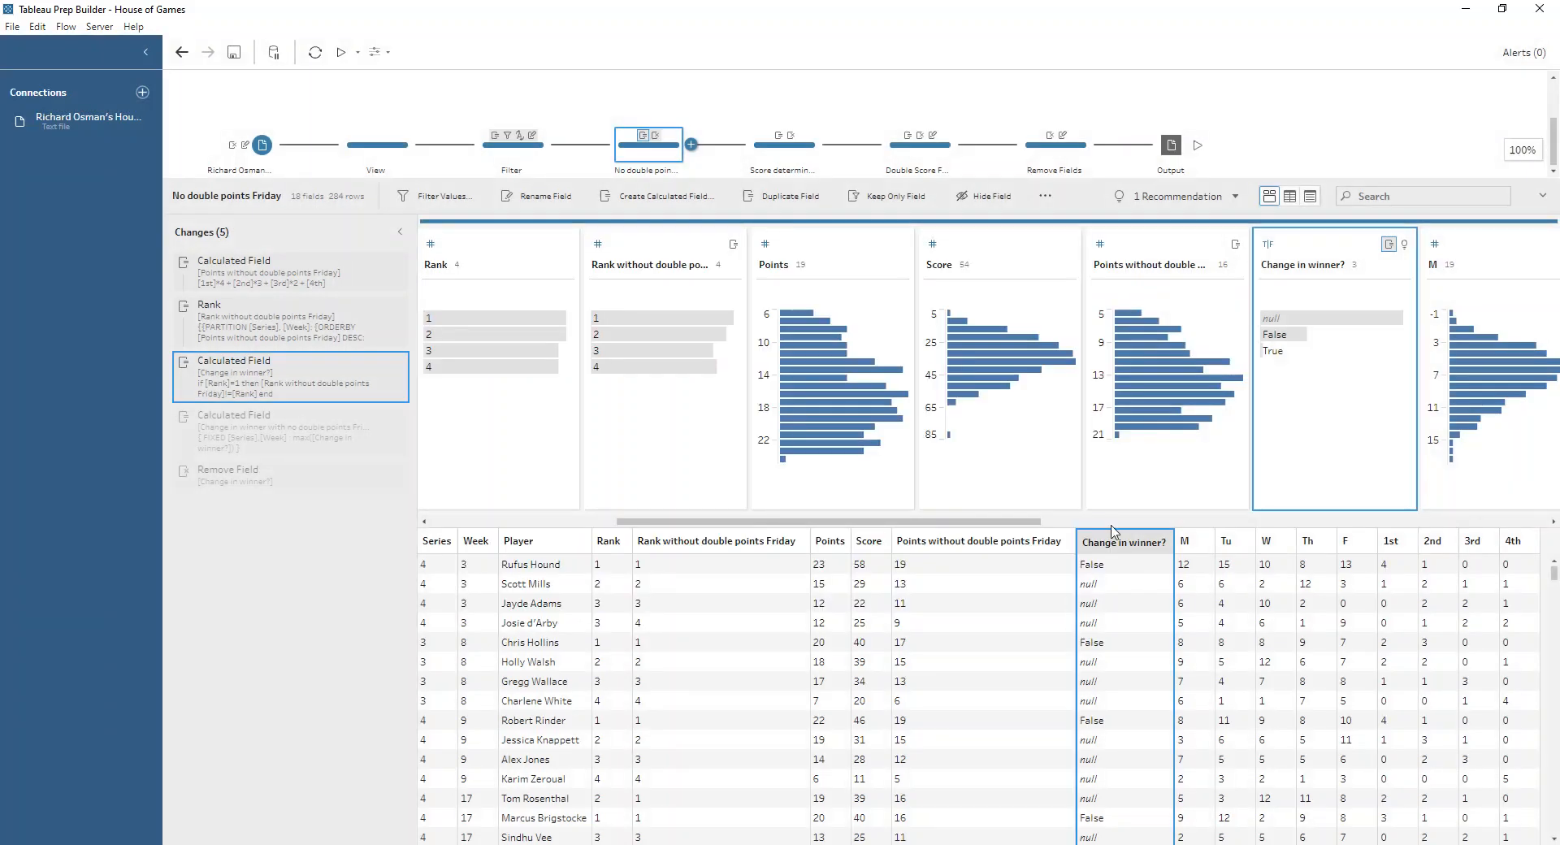
{"action": "mouse_move", "coordinate": [1276, 325]}
{"action": "left_click", "coordinate": [1293, 352]}
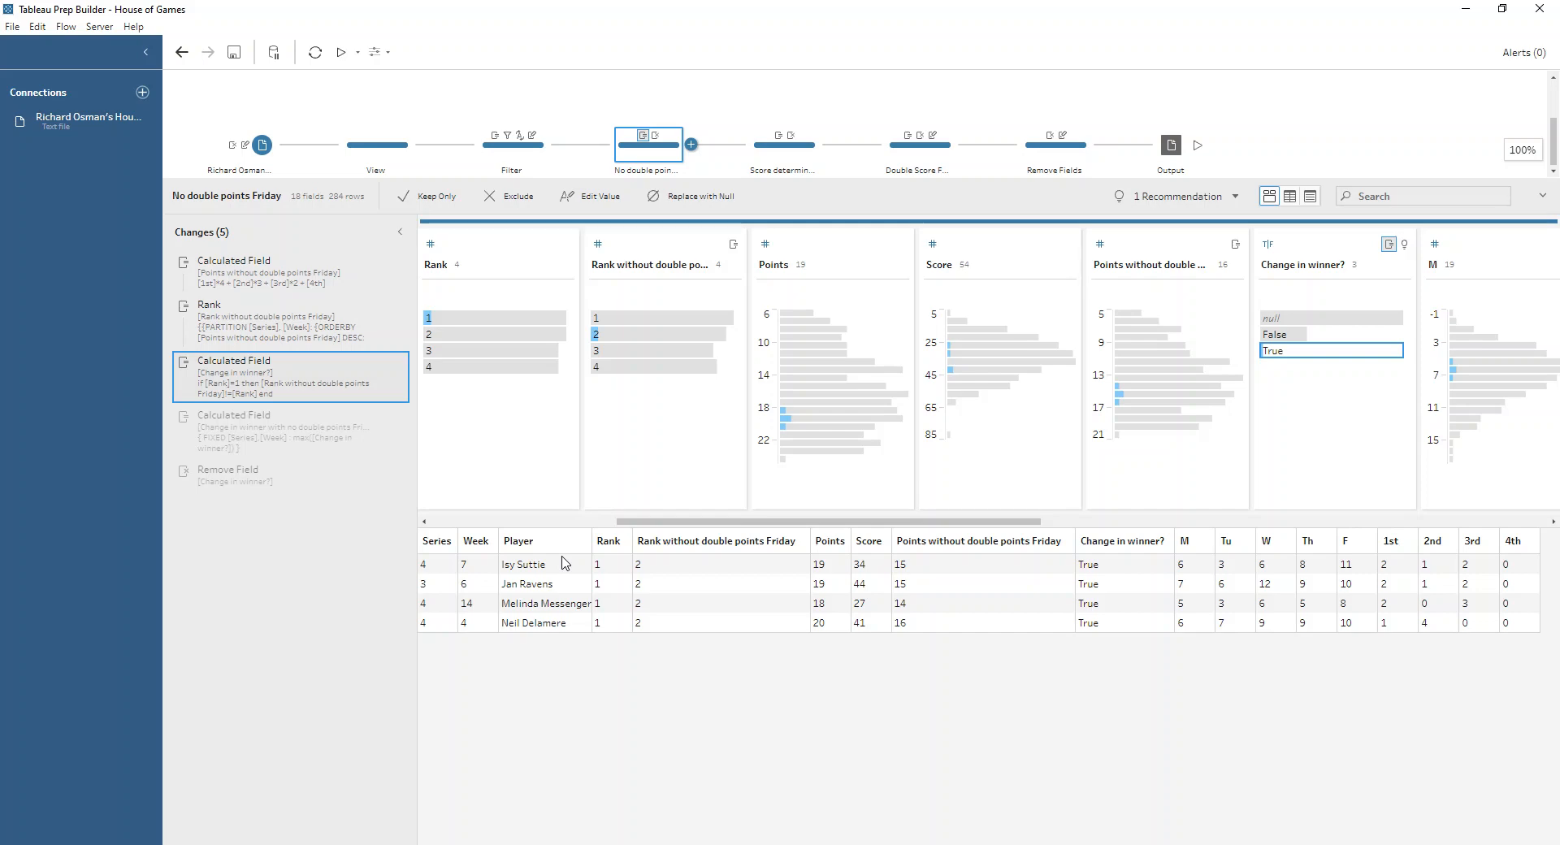
- Examine the FIXED calculation for Change in winner with no double points Friday? and highlight its True rows
{"action": "double_click", "coordinate": [388, 422]}
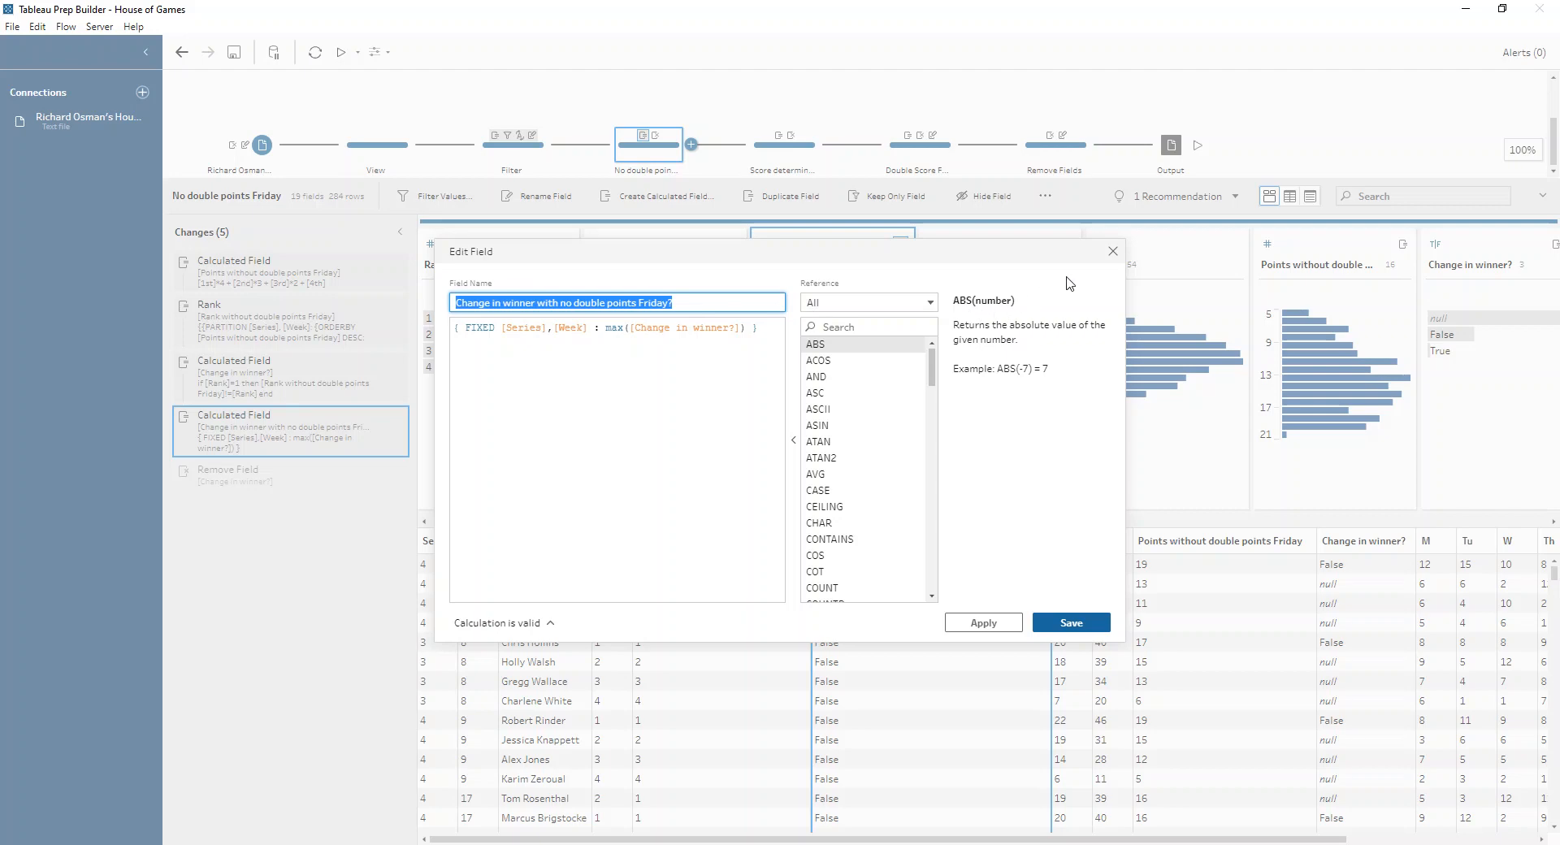
{"action": "left_click", "coordinate": [1112, 251]}
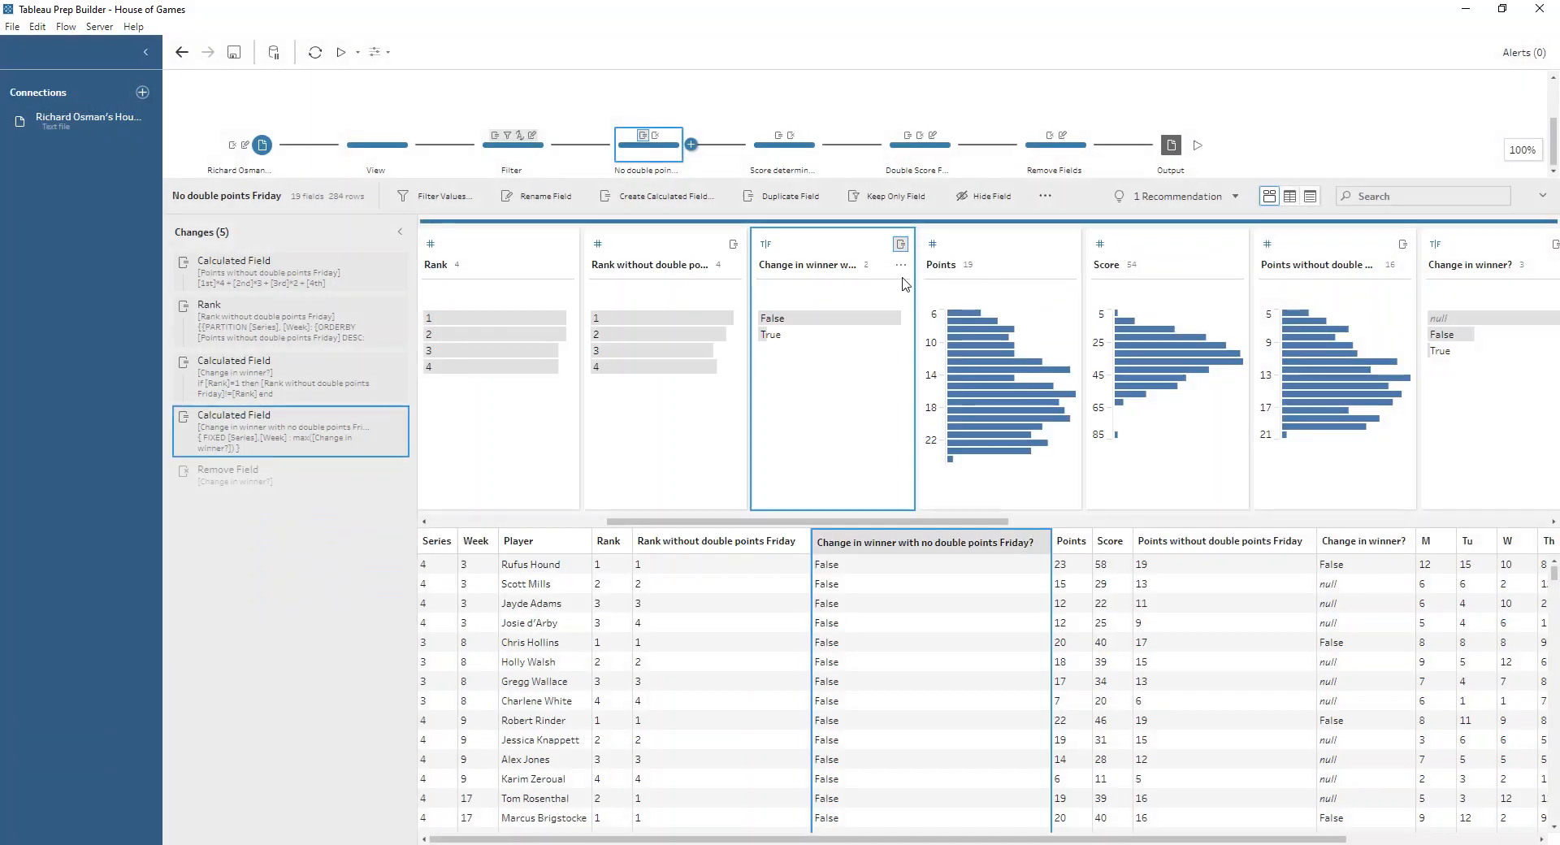
{"action": "left_click", "coordinate": [793, 334]}
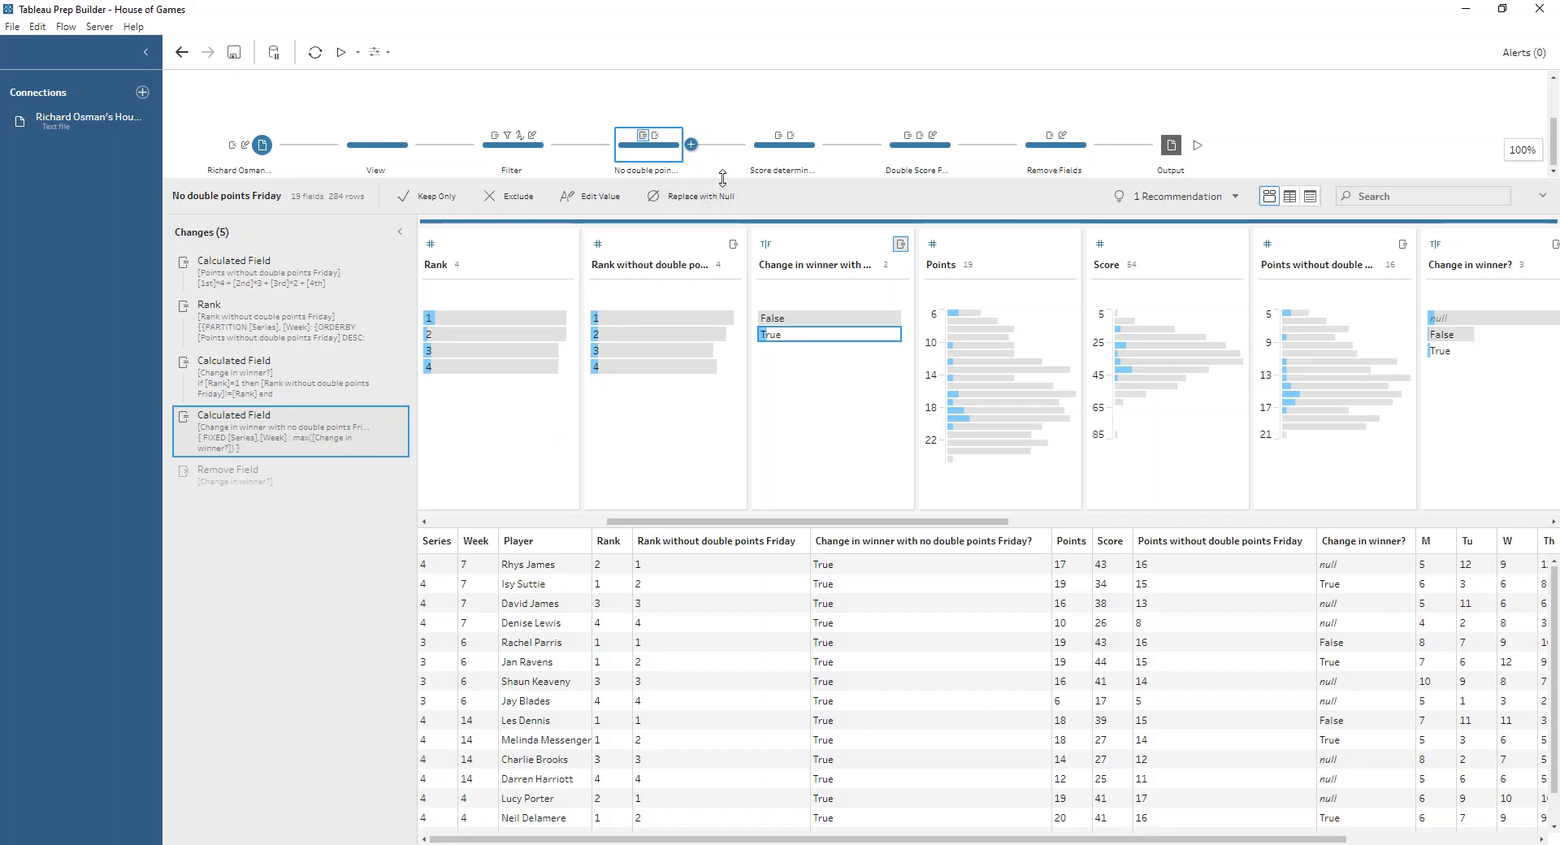
- Enlarge the flow area and, in the Score determines winner step, examine the Score distribution and the Rank based on Score settings
{"action": "left_click_drag", "start_coordinate": [720, 181], "coordinate": [721, 224]}
{"action": "left_click", "coordinate": [767, 199]}
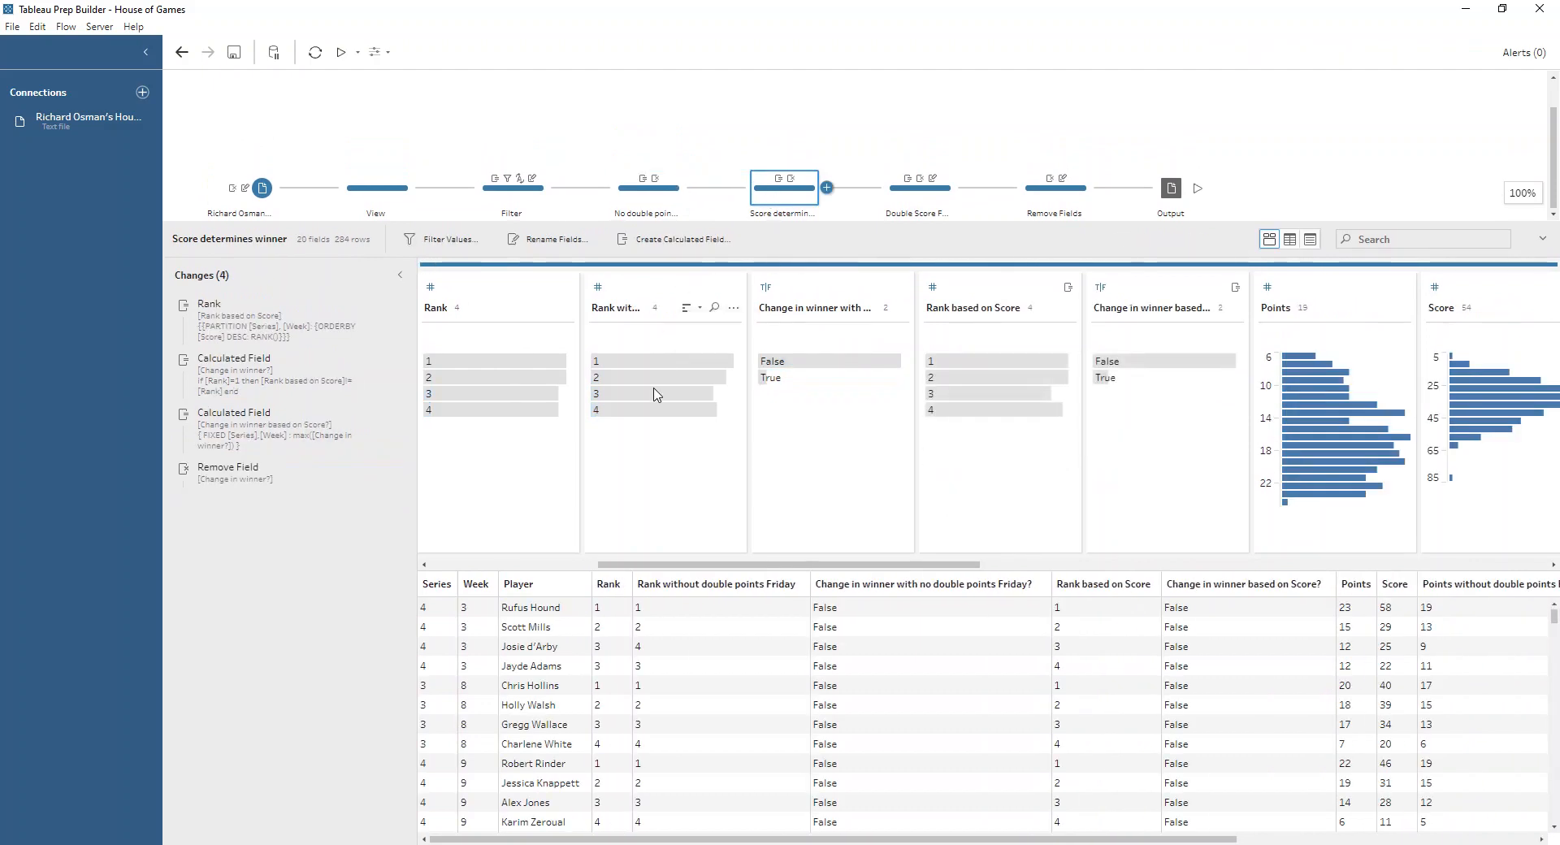
{"action": "left_click_drag", "start_coordinate": [701, 569], "coordinate": [1083, 564]}
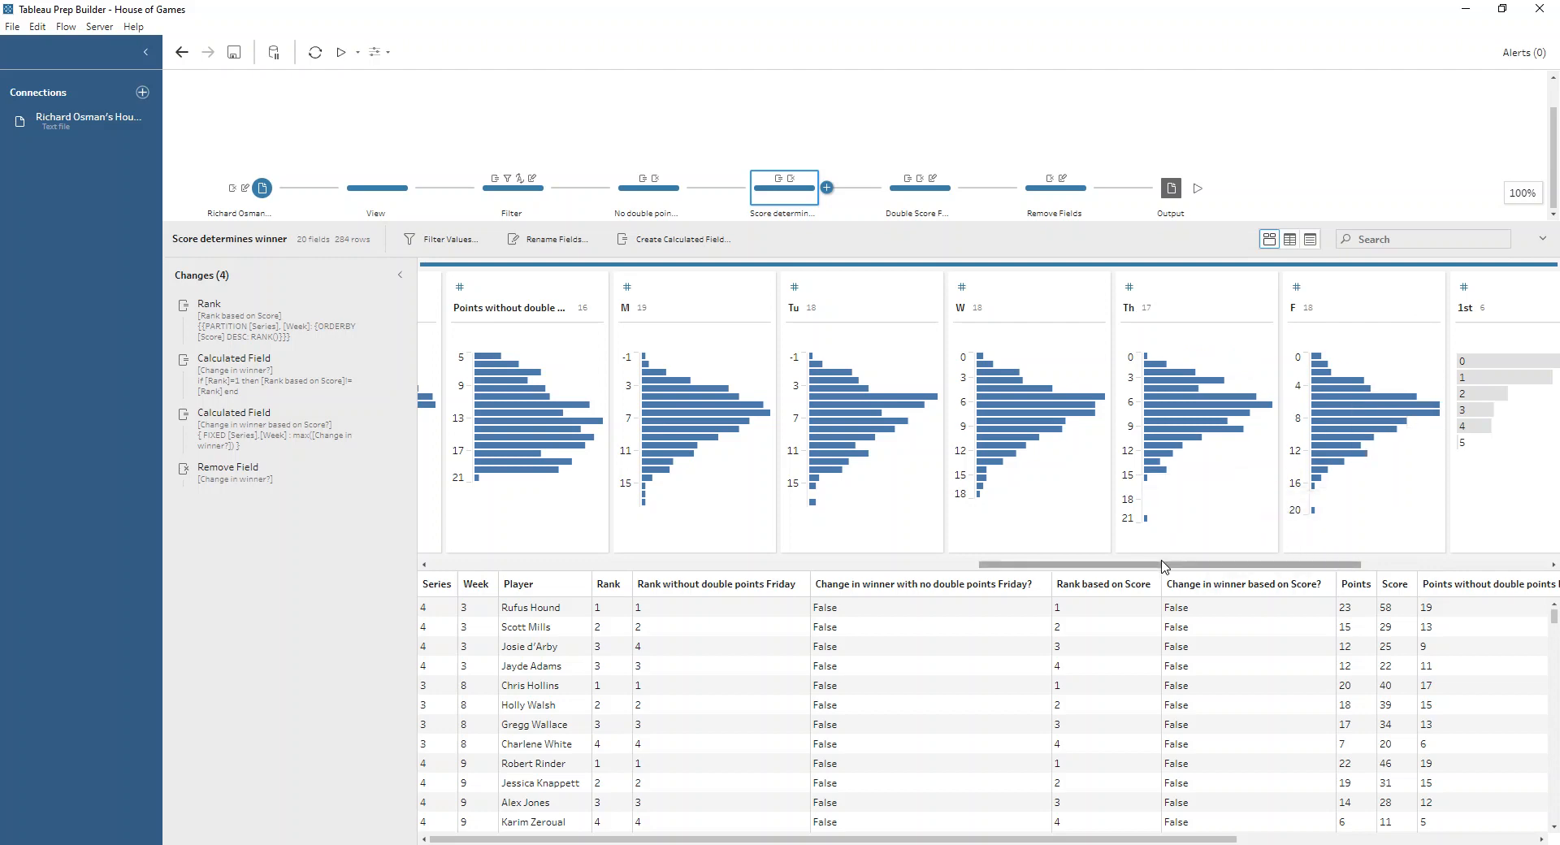
{"action": "left_click_drag", "start_coordinate": [1162, 567], "coordinate": [878, 569]}
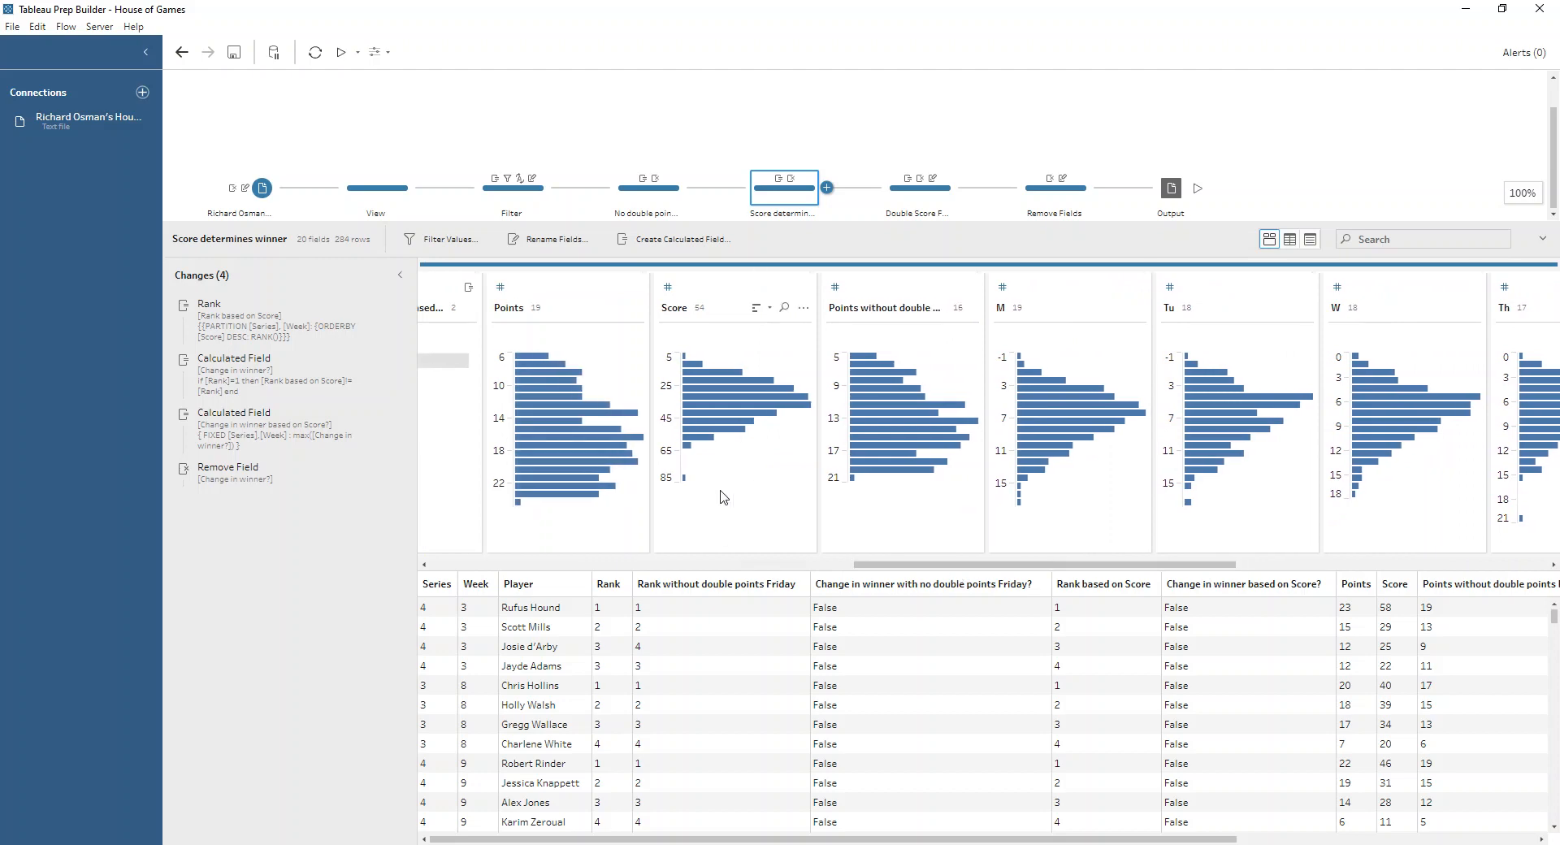
{"action": "mouse_move", "coordinate": [722, 484]}
{"action": "left_click", "coordinate": [380, 307]}
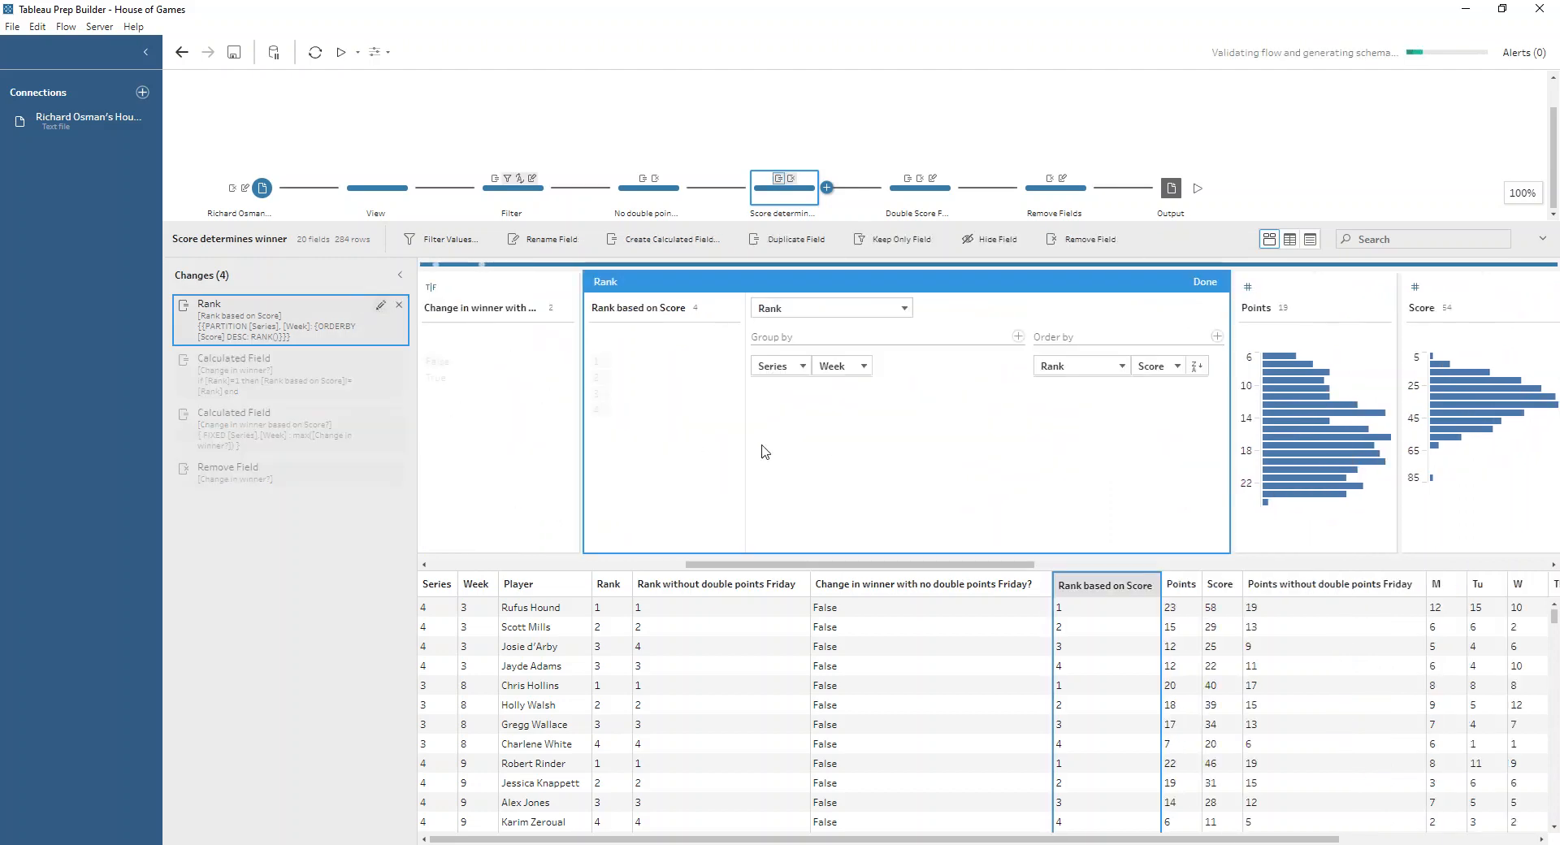
- Delete the Rank based on Score change and undo the deletion
{"action": "left_click", "coordinate": [398, 305]}
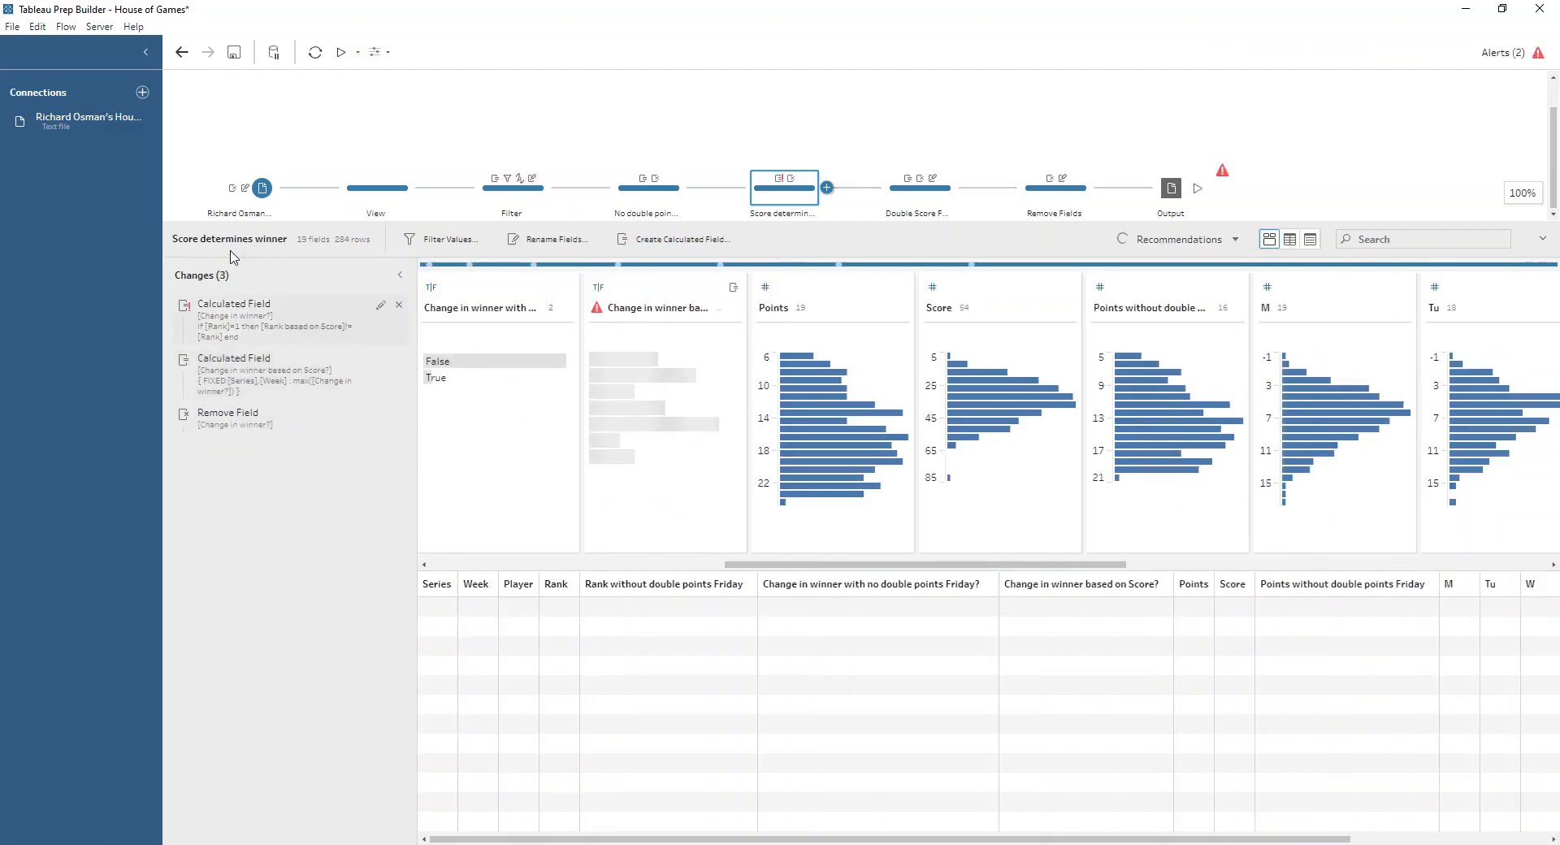
{"action": "left_click", "coordinate": [182, 54]}
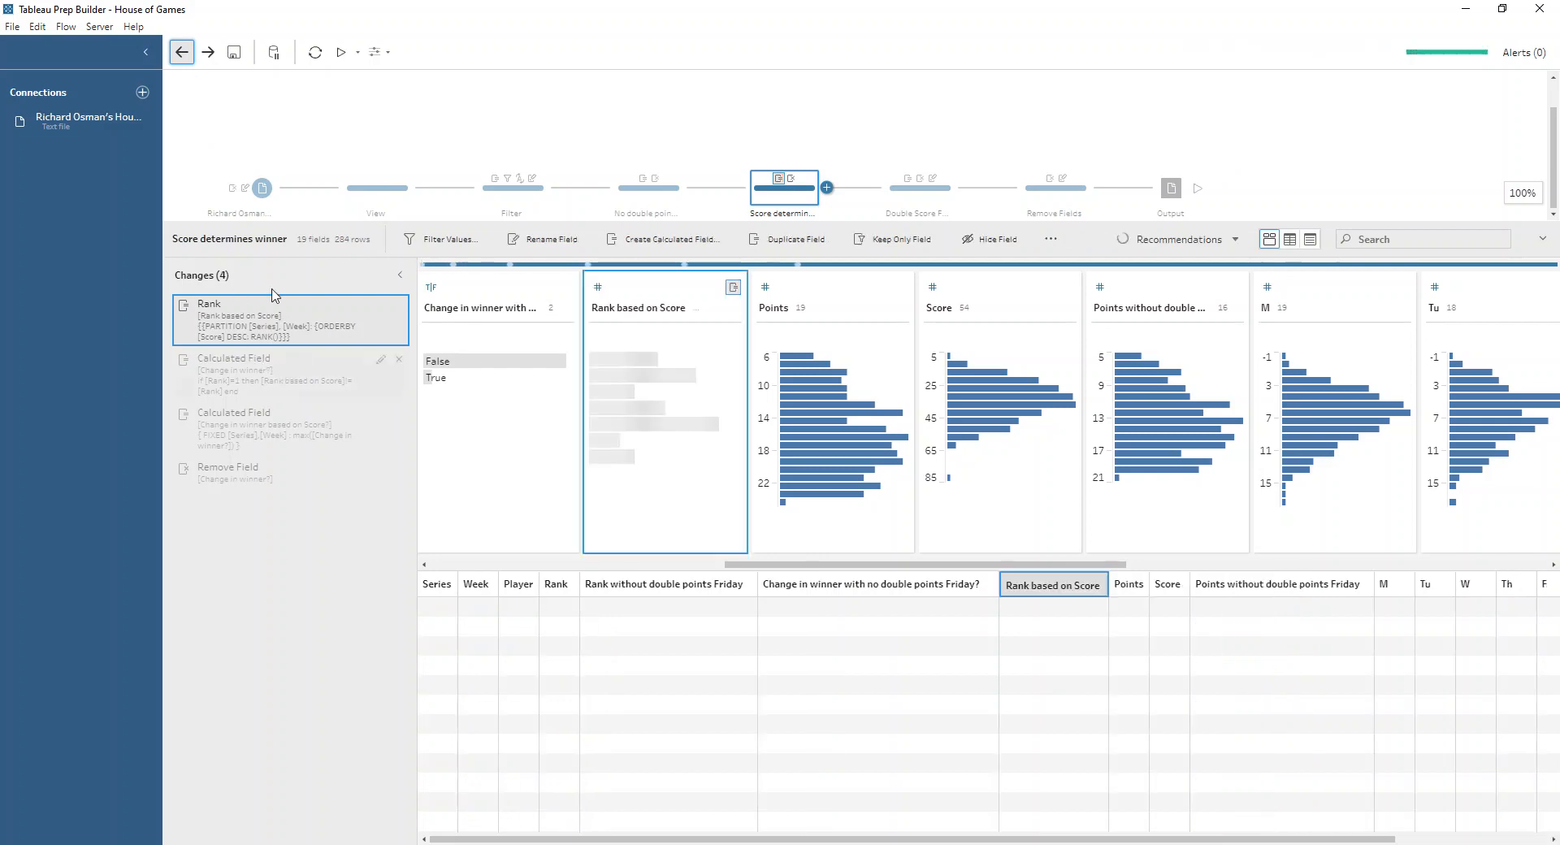
- Review the two winner-change calculations in the Score determines winner step and highlight the True rows of Change in winner based on Score?
{"action": "left_click", "coordinate": [302, 366]}
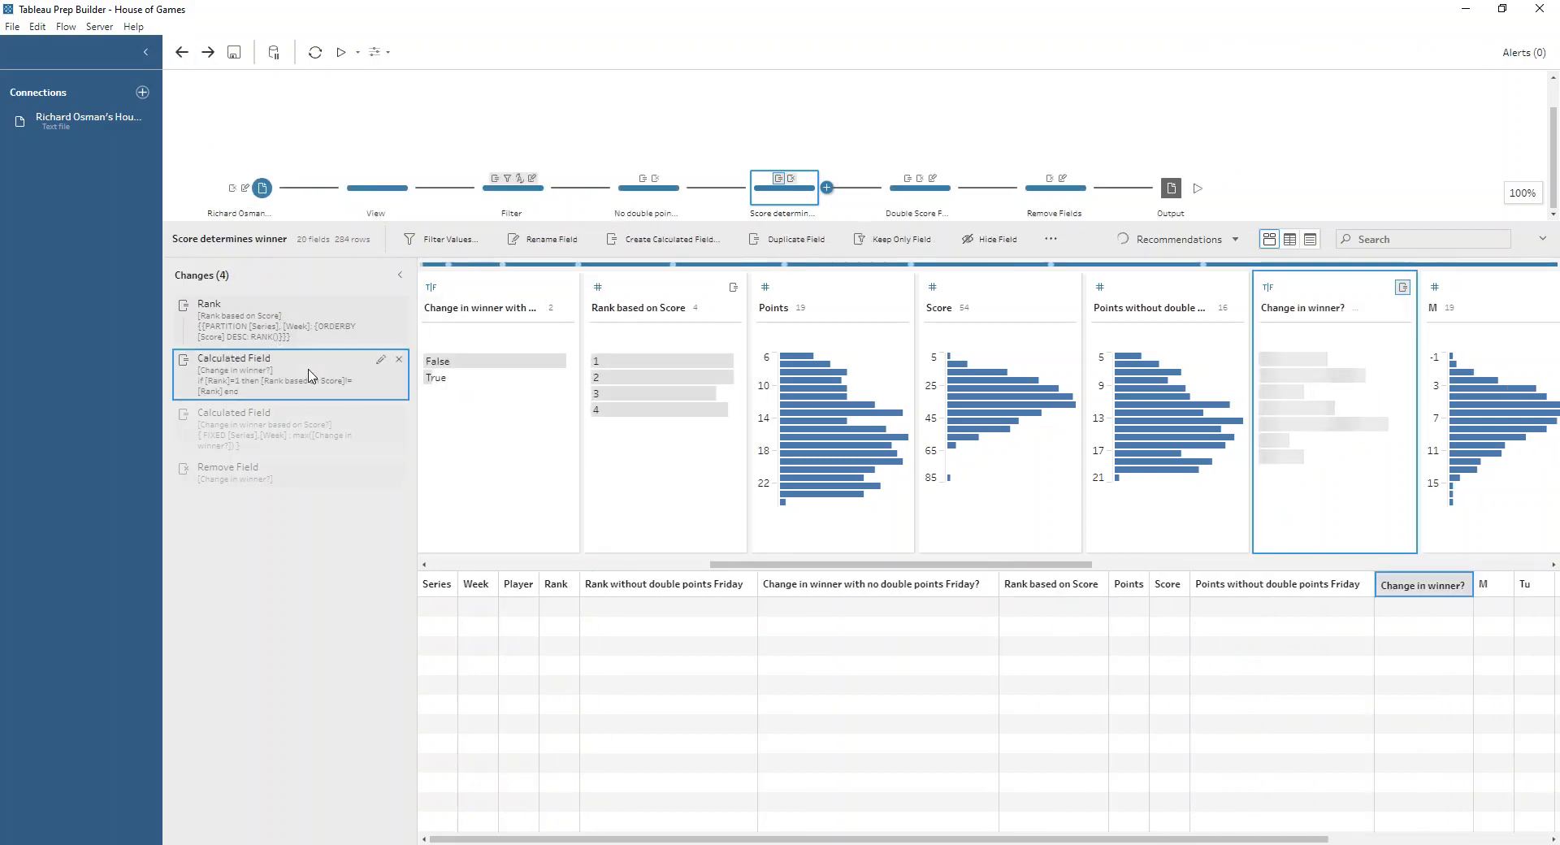
{"action": "left_click", "coordinate": [297, 436]}
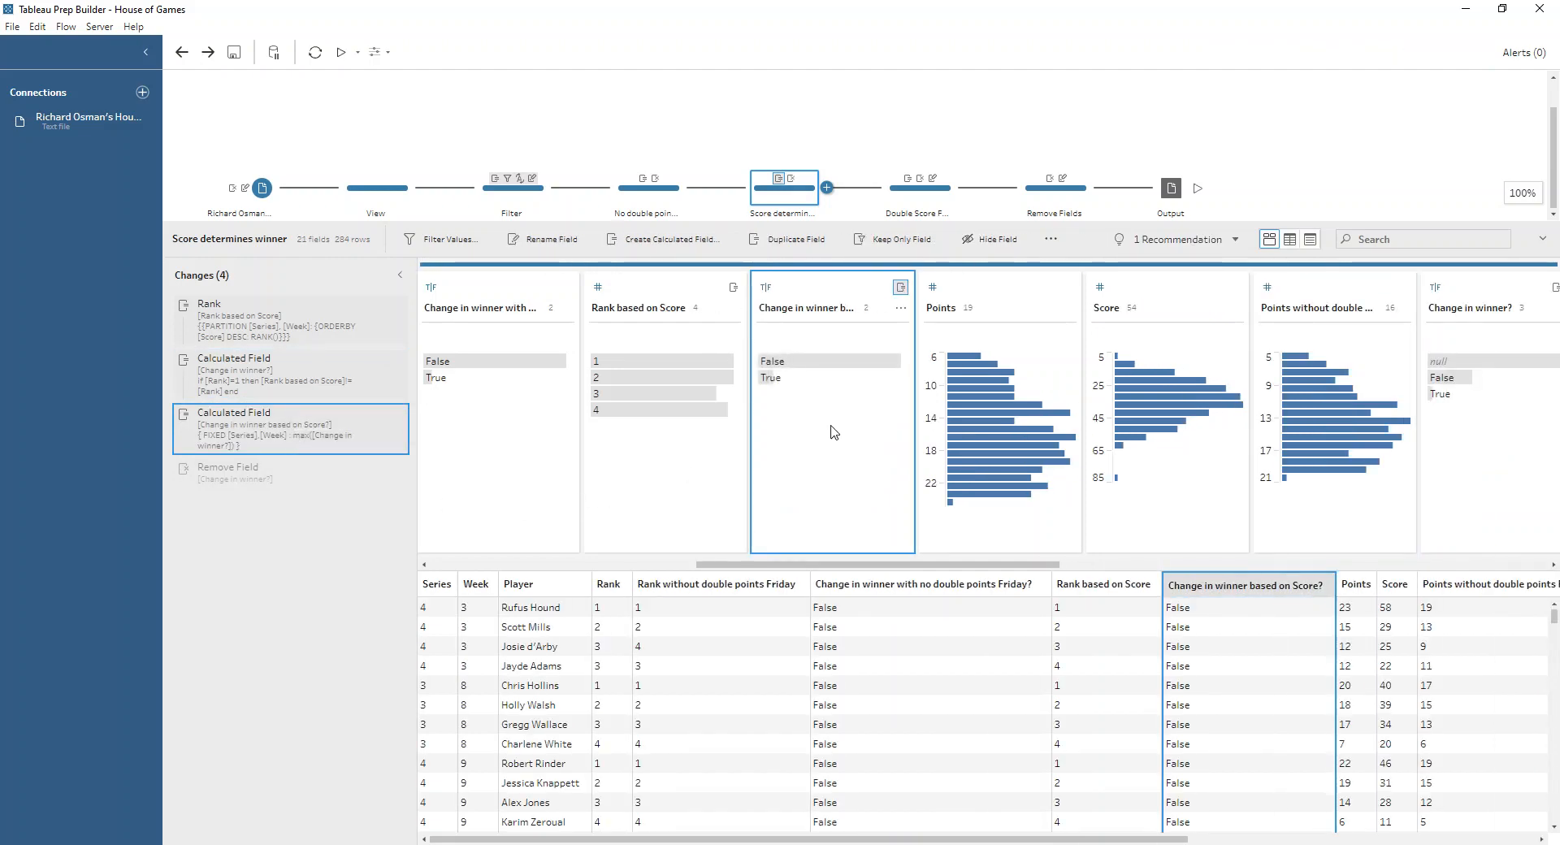
{"action": "left_click", "coordinate": [811, 380]}
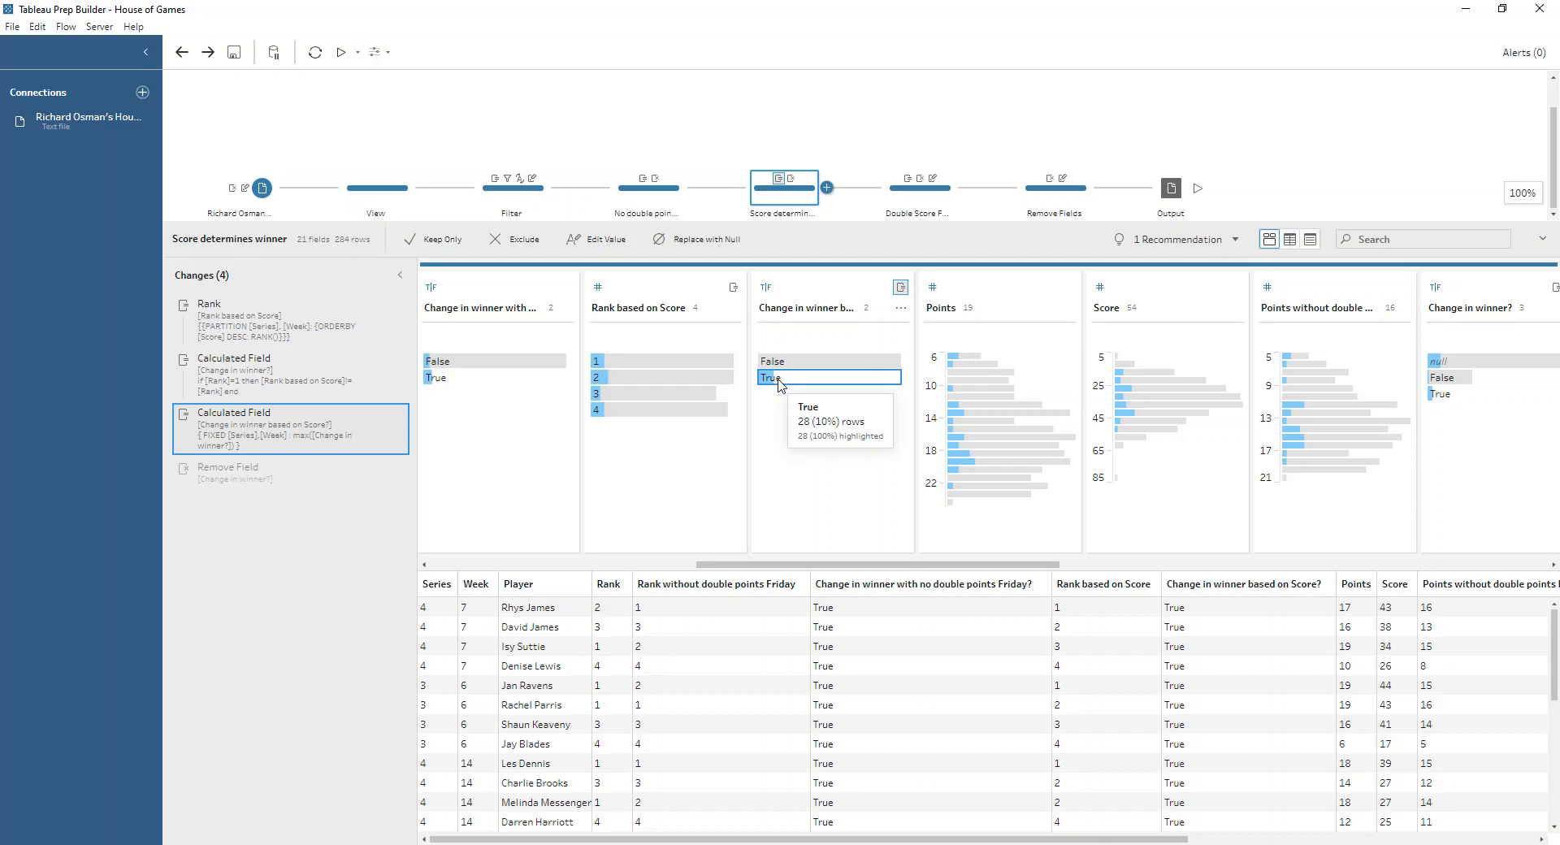
- In the Double Score Friday step, examine the formula of the Score if double Friday calculated field
{"action": "left_click", "coordinate": [919, 188]}
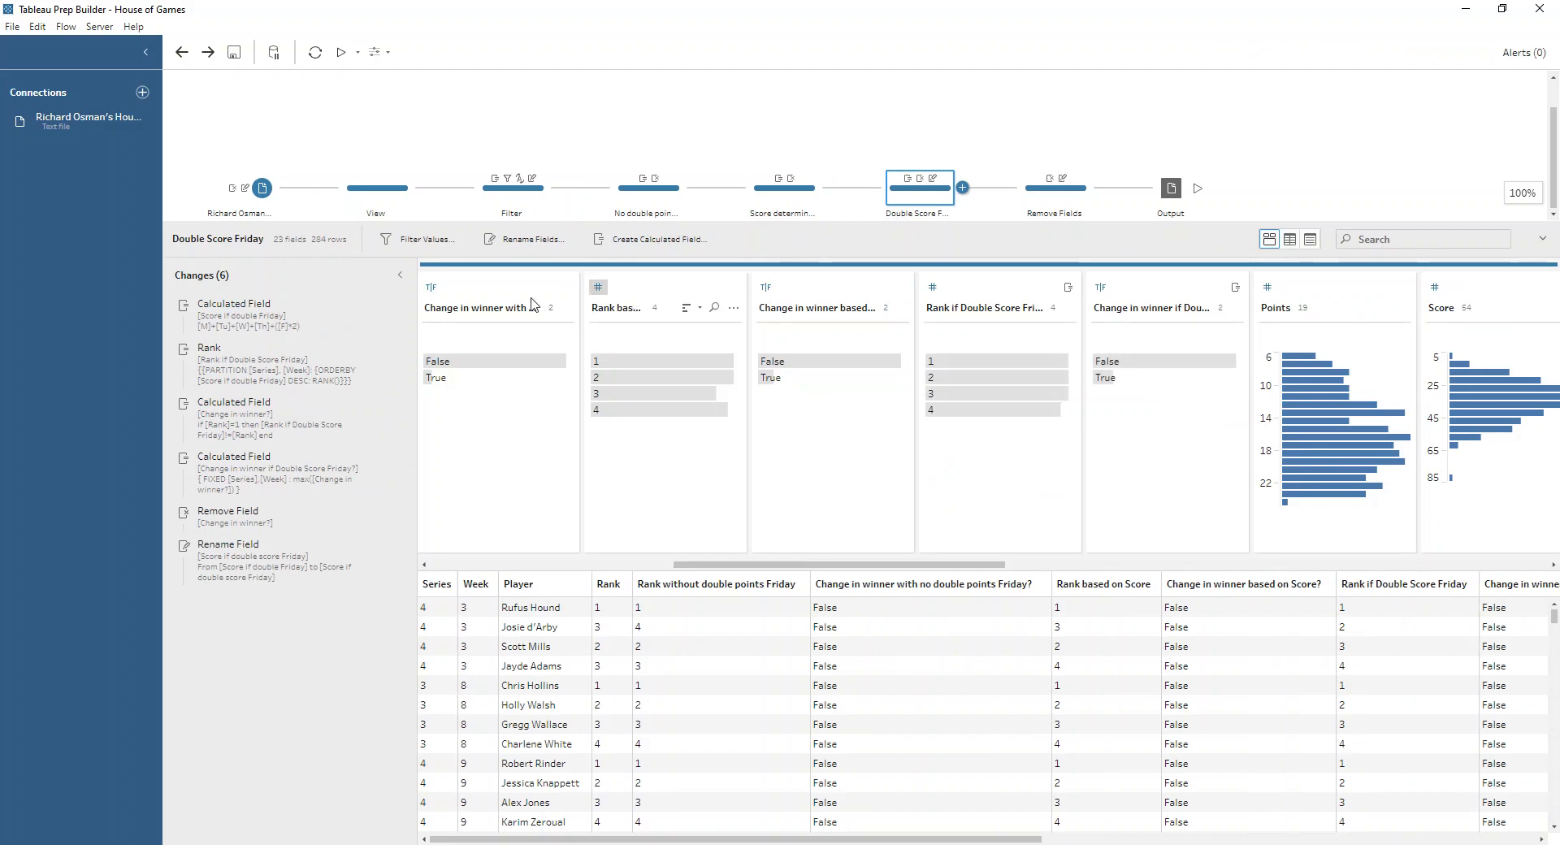
{"action": "left_click", "coordinate": [382, 305]}
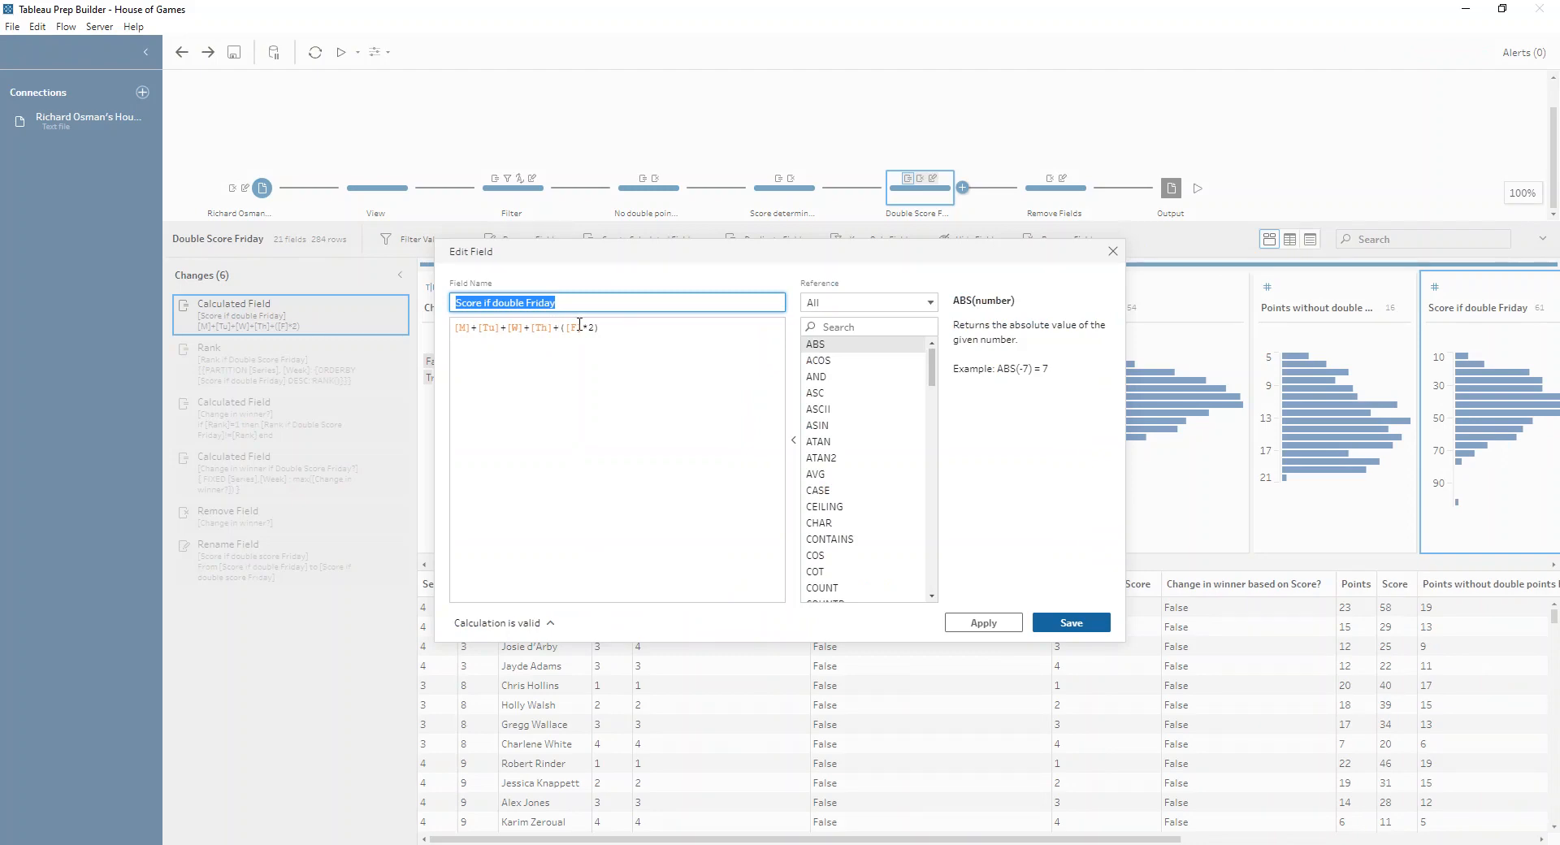
{"action": "left_click", "coordinate": [1114, 252]}
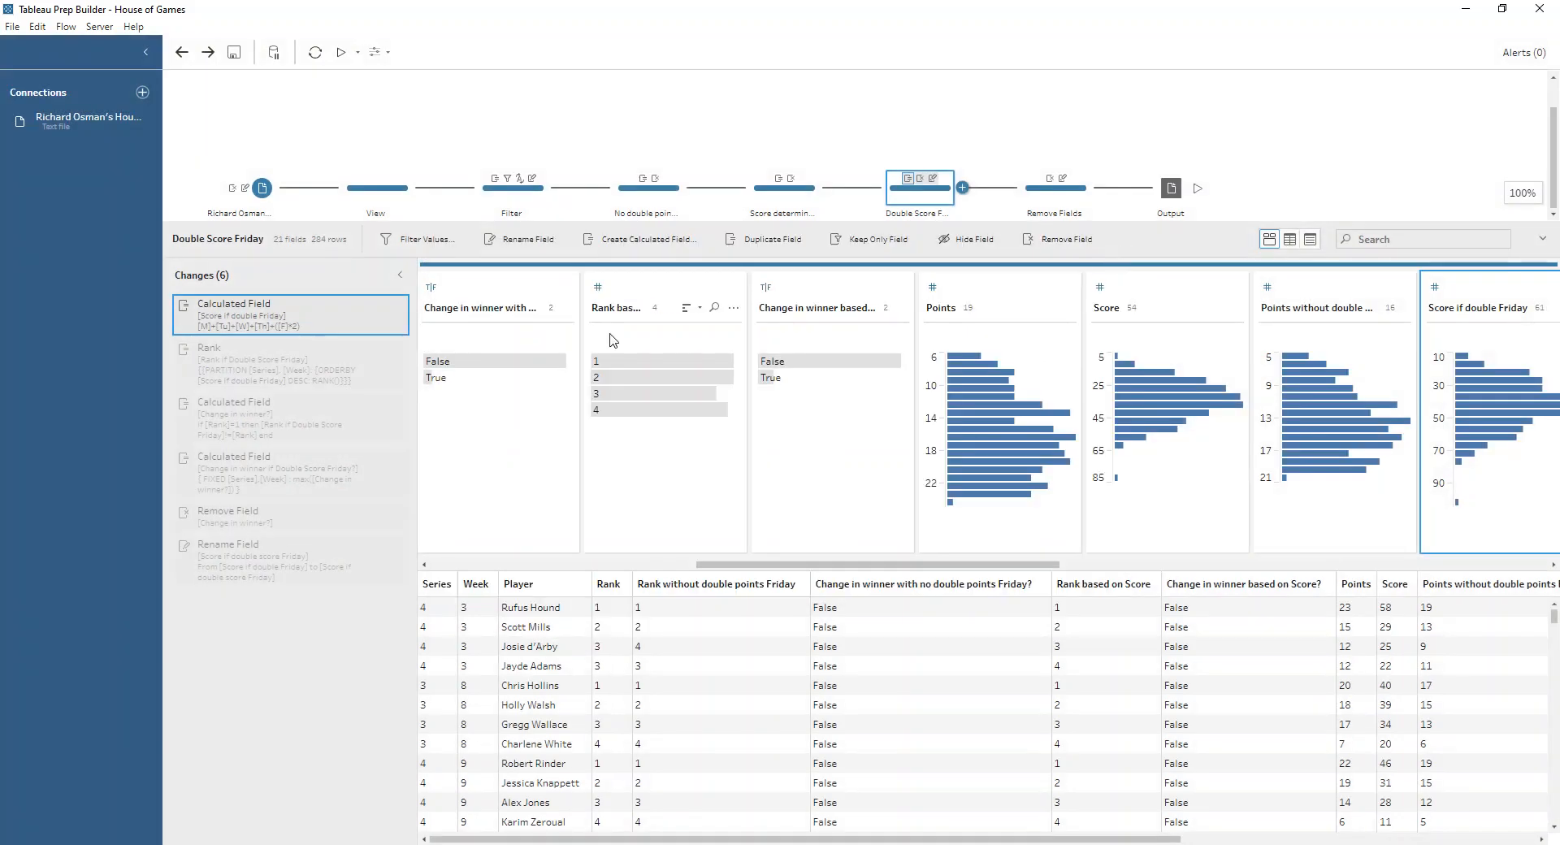
- View the Change in winner if Double Score Friday? calculation's result and highlight its True rows
{"action": "left_click", "coordinate": [276, 470]}
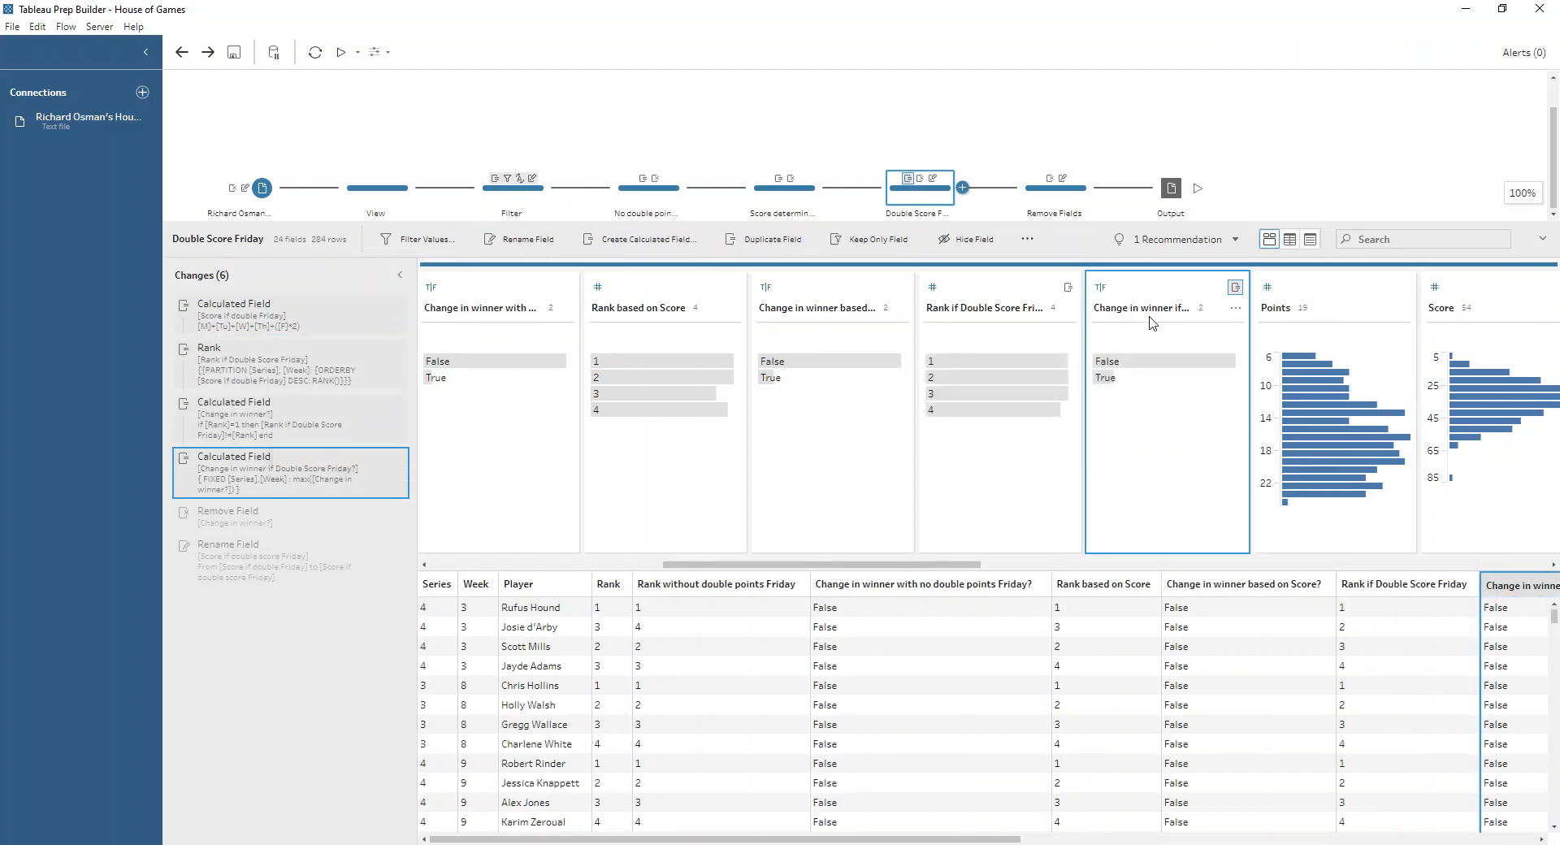
{"action": "left_click", "coordinate": [1111, 379]}
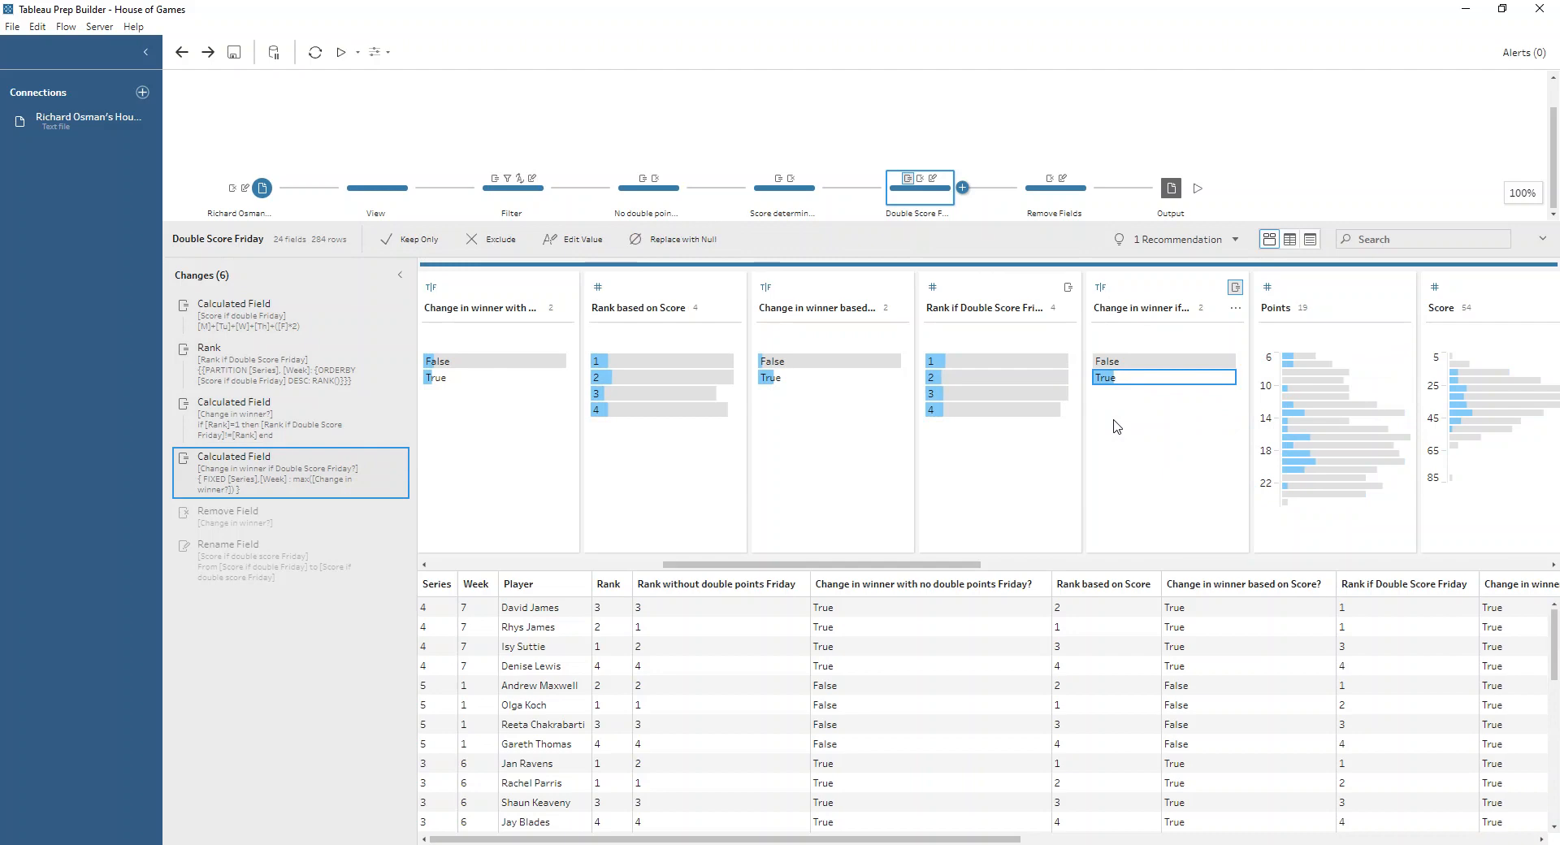
- Review the changes in the Remove Fields step and collapse the change list to see more of the resulting data
{"action": "left_click", "coordinate": [1039, 204]}
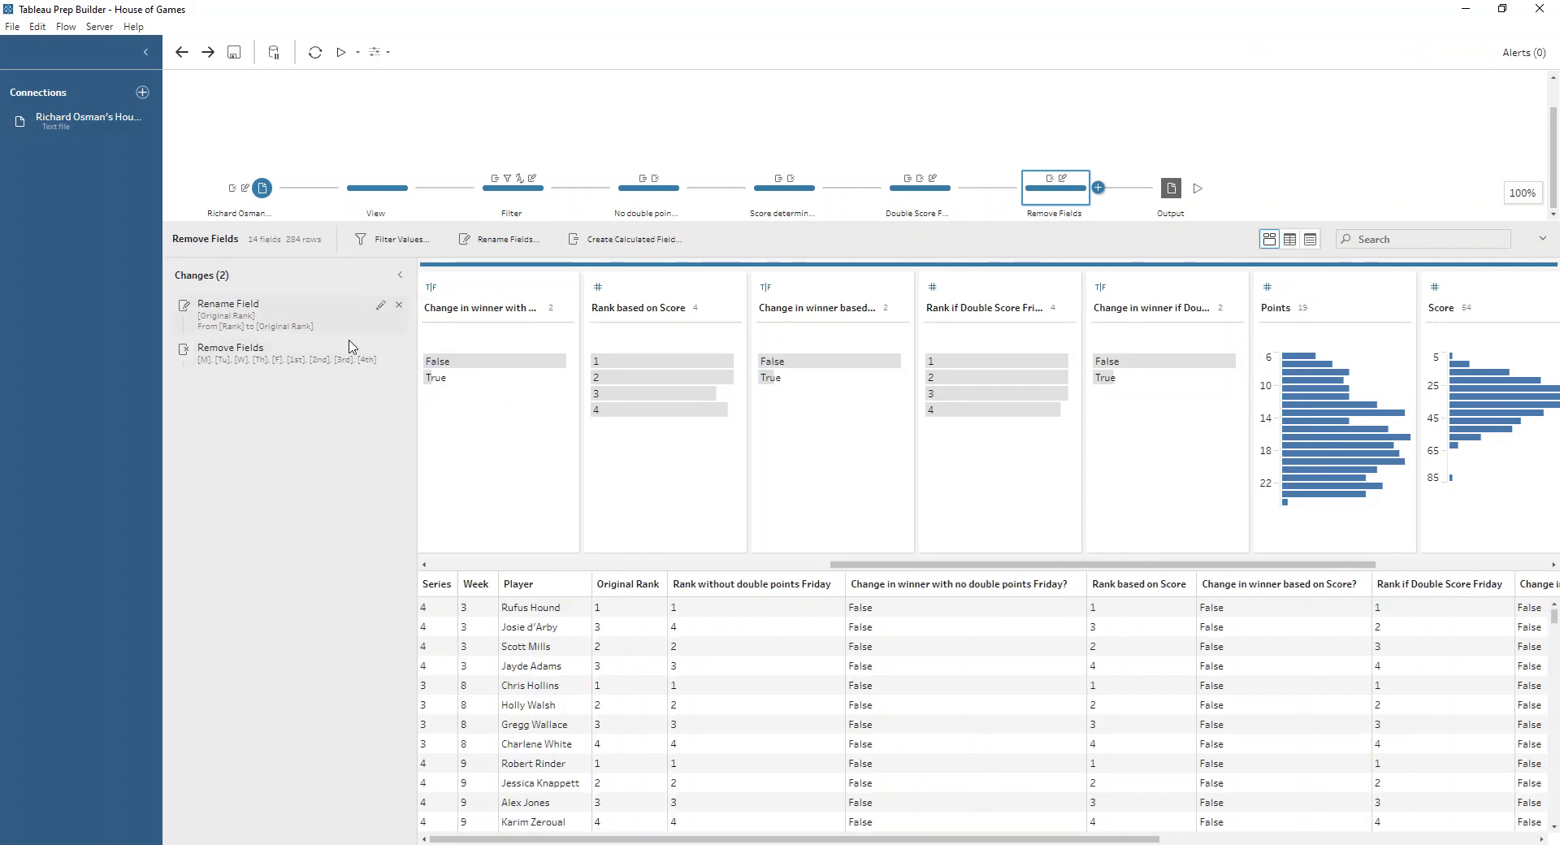
{"action": "left_click", "coordinate": [401, 275]}
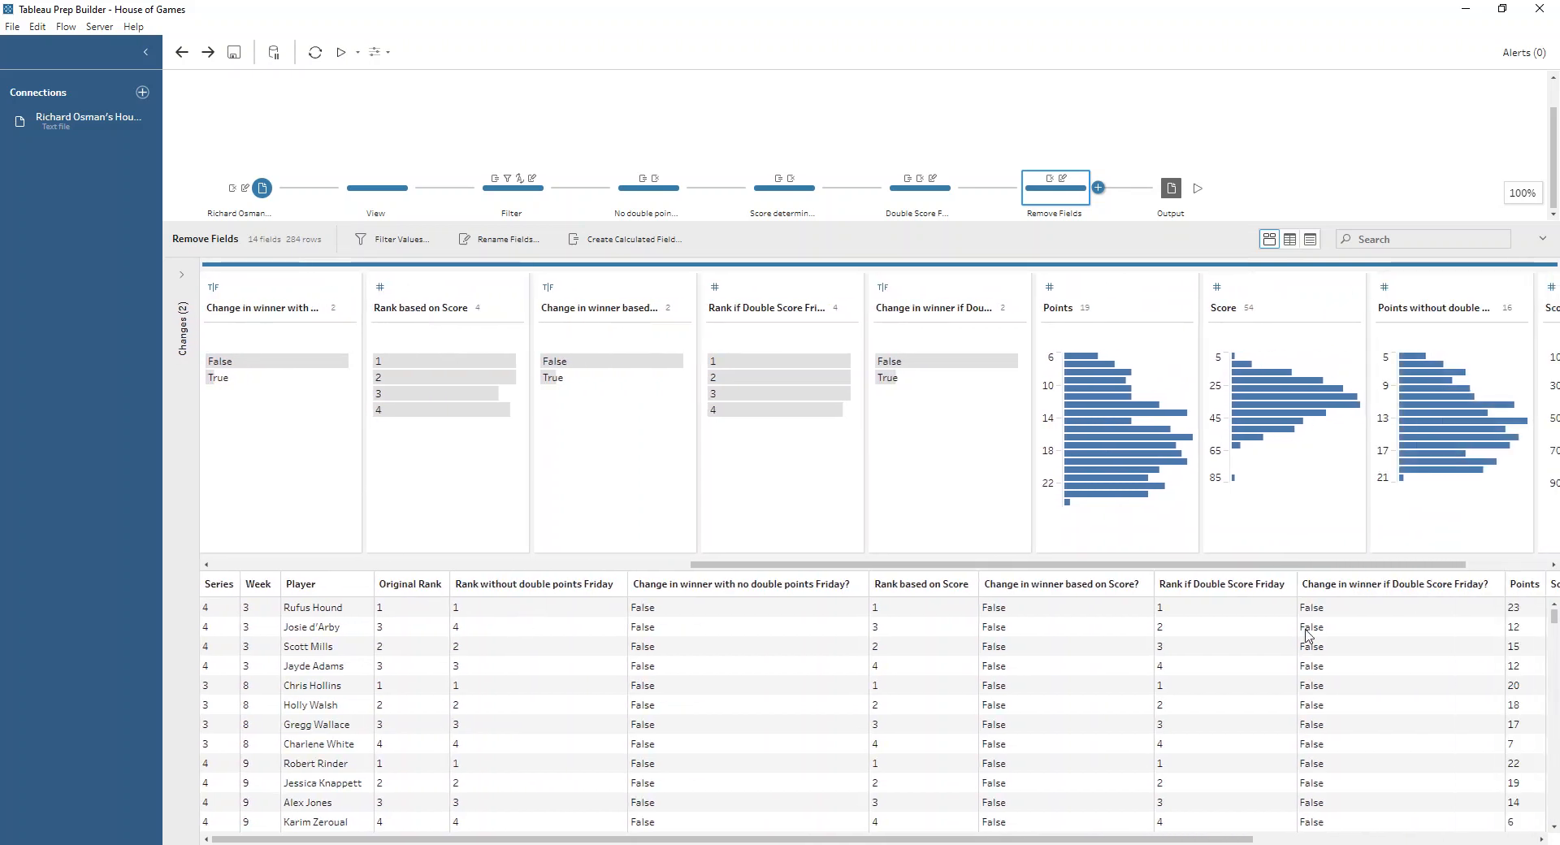